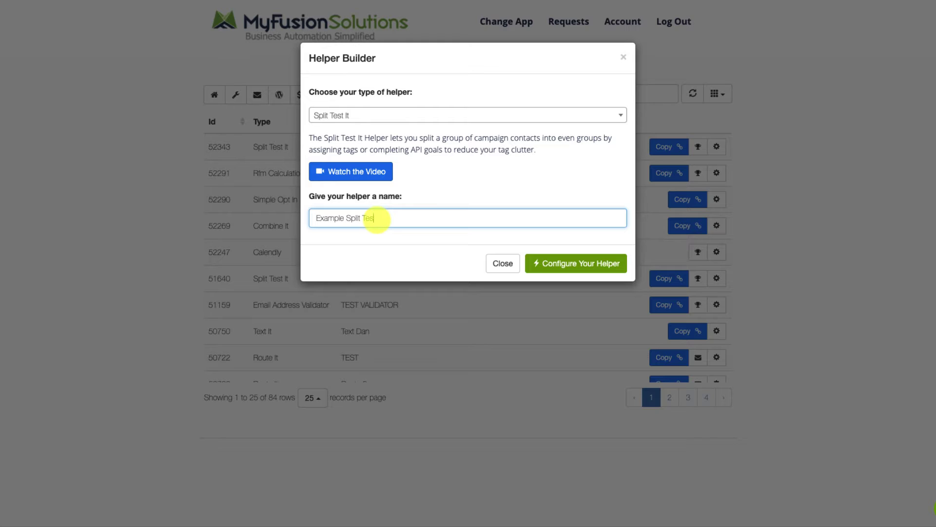
Step: Name the new Split Test It helper Example Split Test and proceed to its configuration
text(t)
click(588, 268)
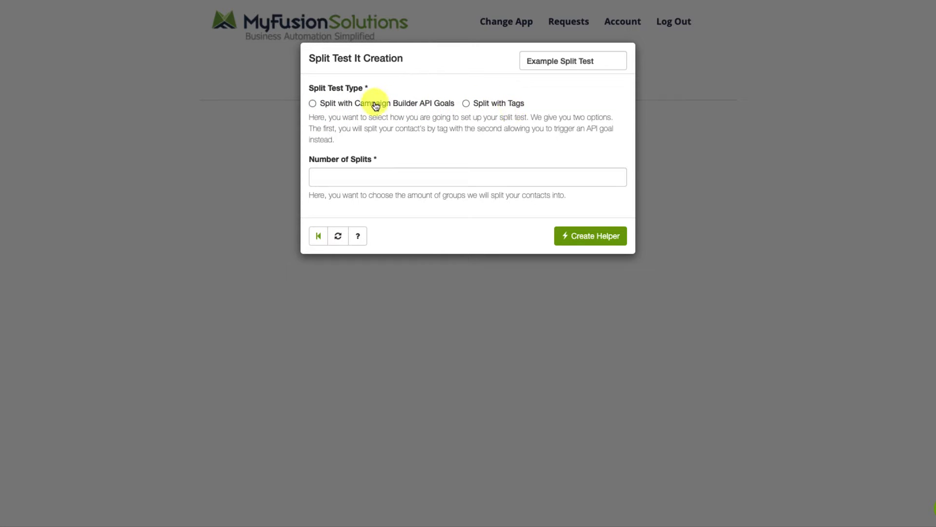
Step: Configure the helper to split with tags, set the number of splits to 4, and create it
click(474, 106)
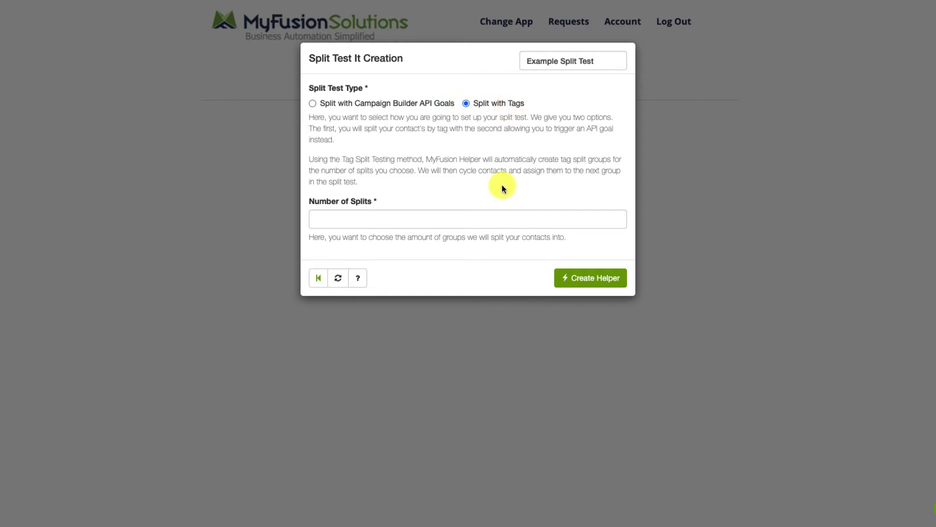
click(345, 103)
click(380, 206)
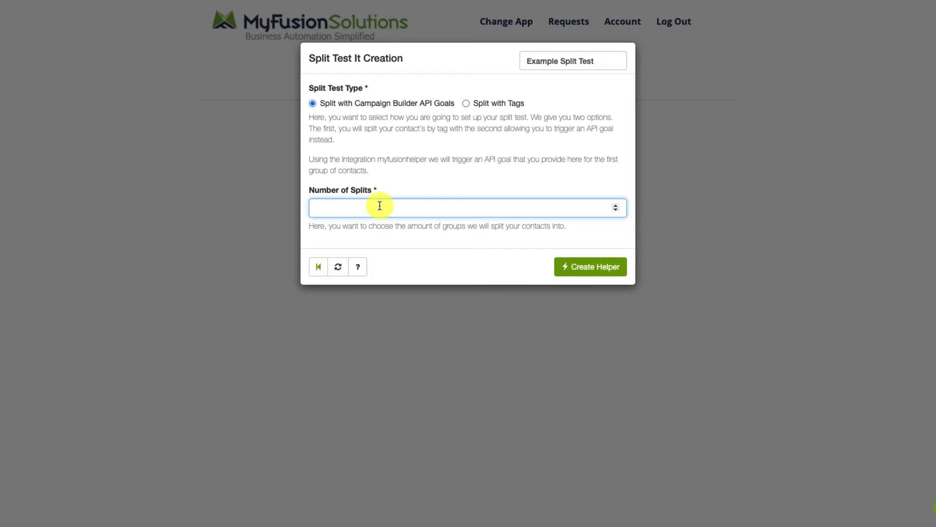
click(397, 183)
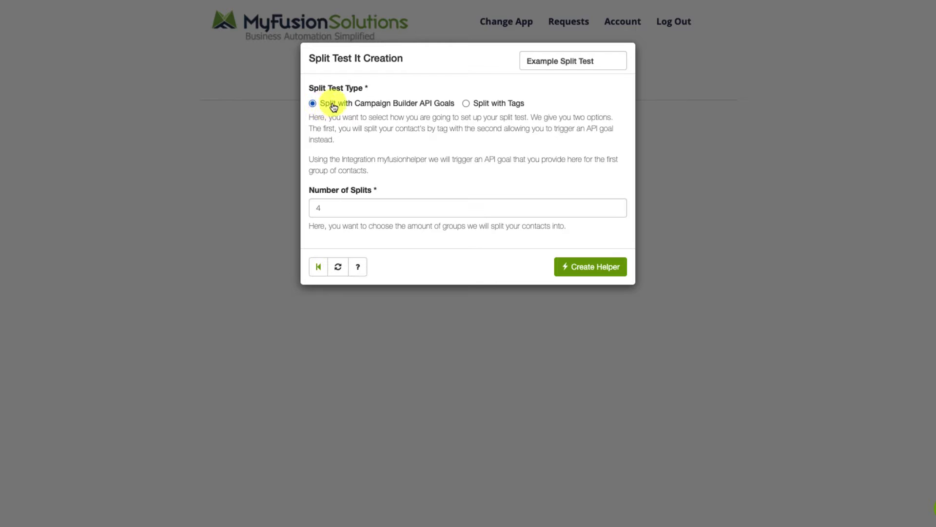
click(509, 103)
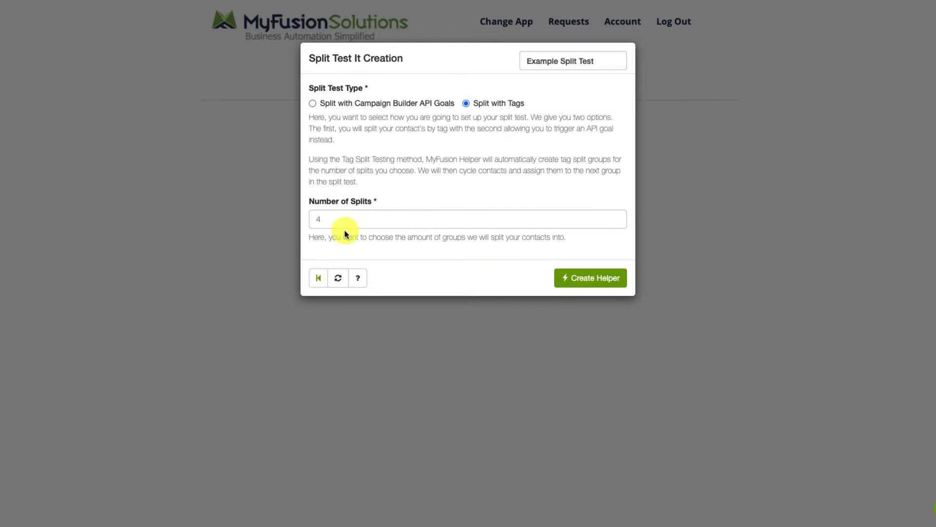
click(361, 112)
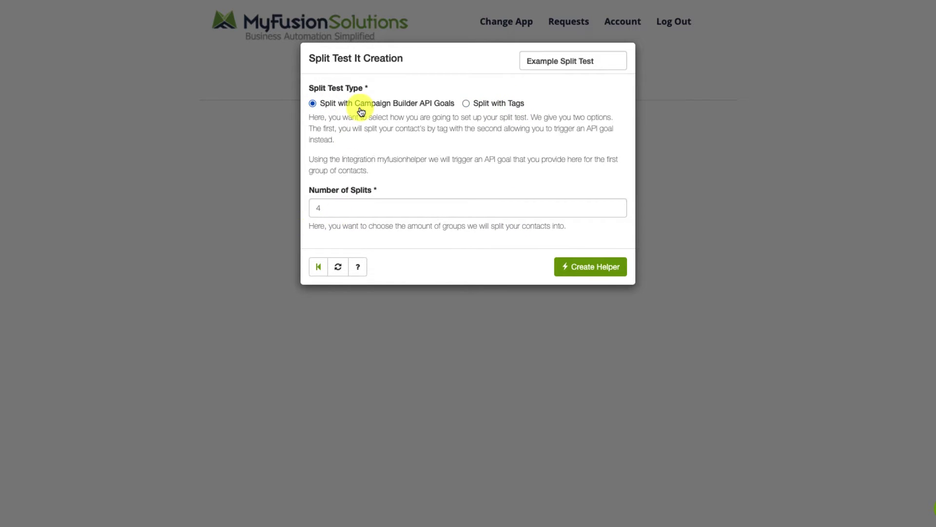
click(466, 104)
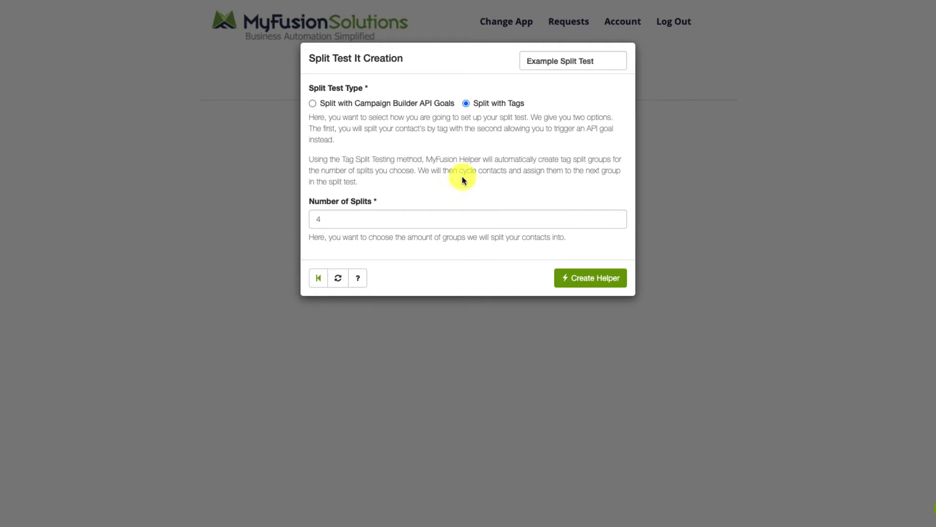
click(576, 281)
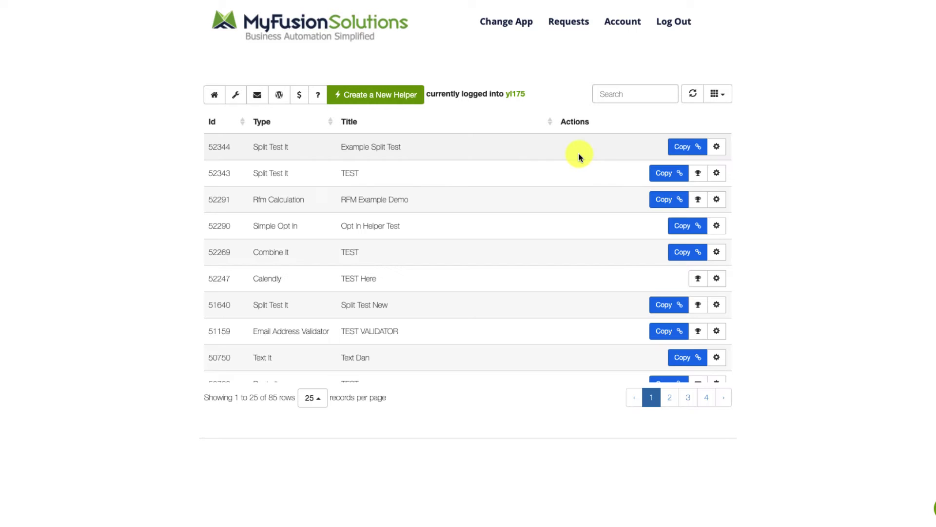
Step: Copy the Example Split Test helper's link and open the Send HTTP Post in Keap's Split Test - Tag Goals sequence to check its POST URL
click(679, 147)
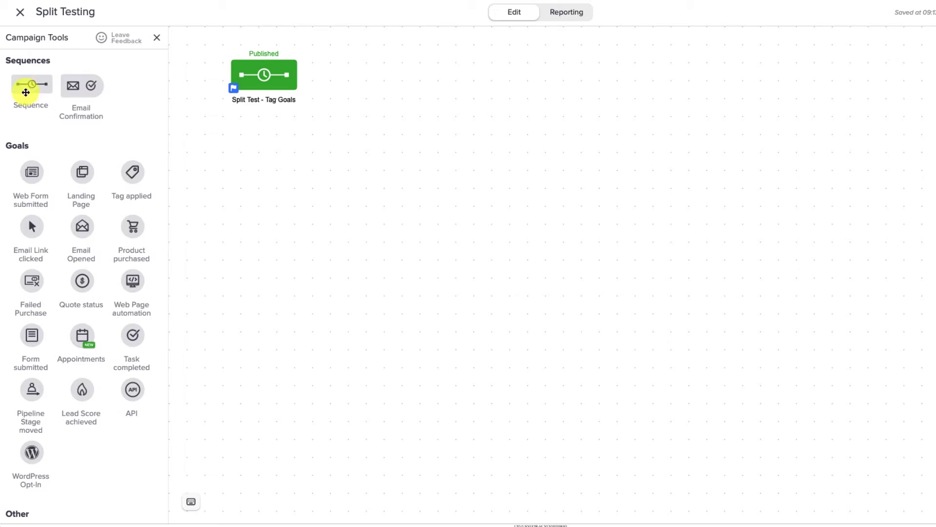
mouse_move(25, 86)
mouse_down()
mouse_move(139, 88)
mouse_move(15, 86)
mouse_up()
click(264, 76)
click(277, 90)
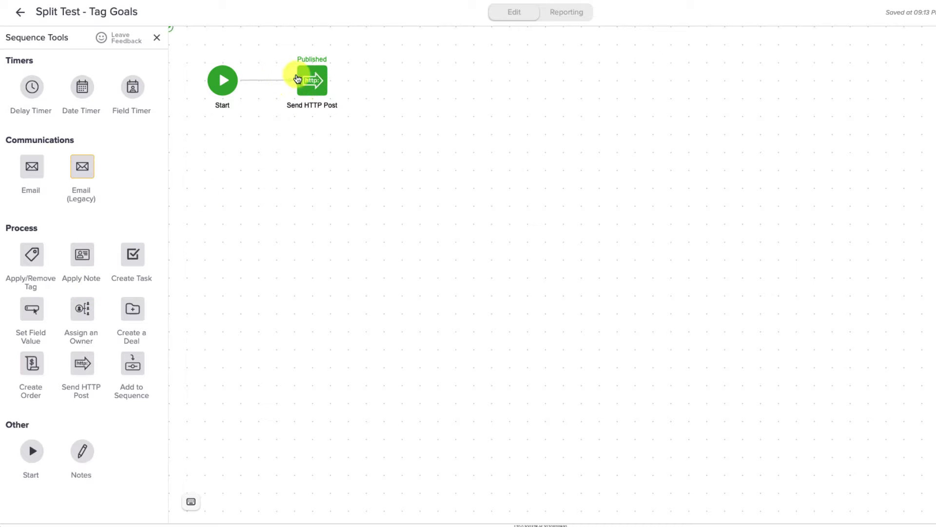
click(316, 87)
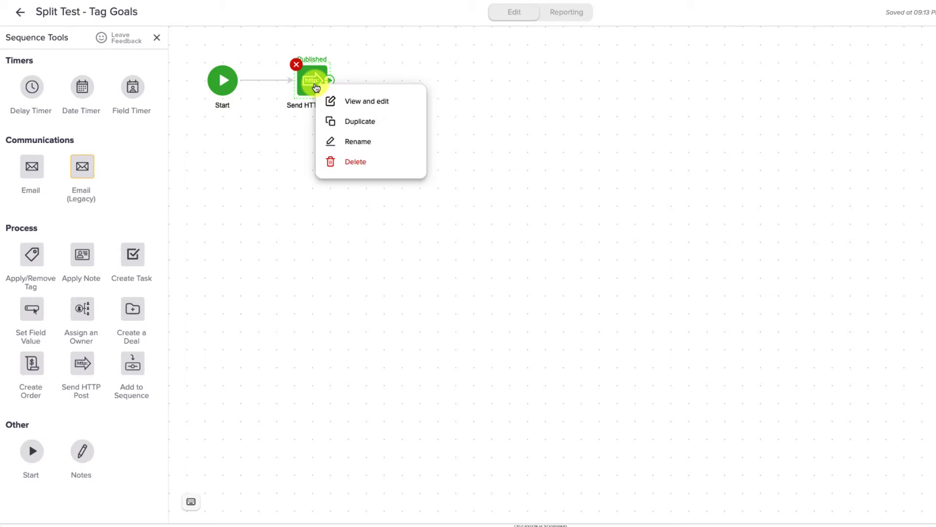
click(342, 100)
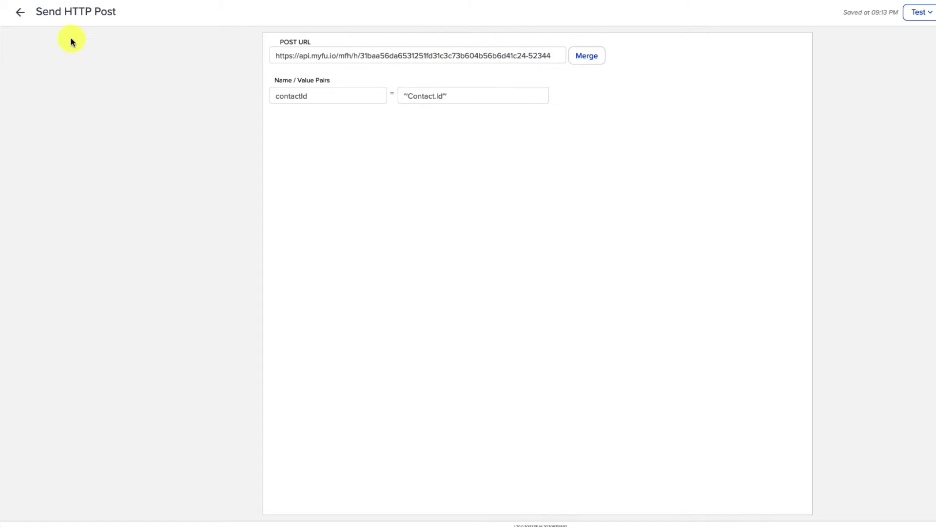
Step: Leave the Split Testing campaign and open the contacts list
click(21, 14)
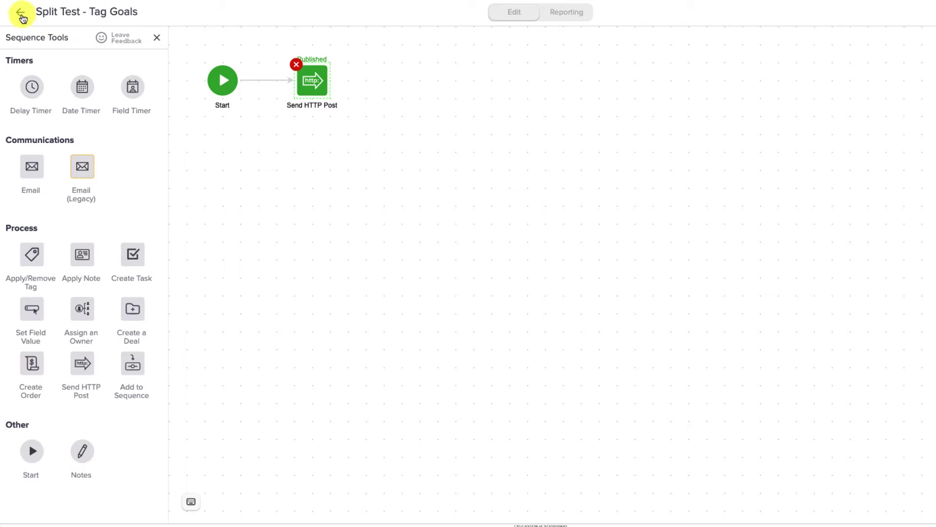
click(20, 13)
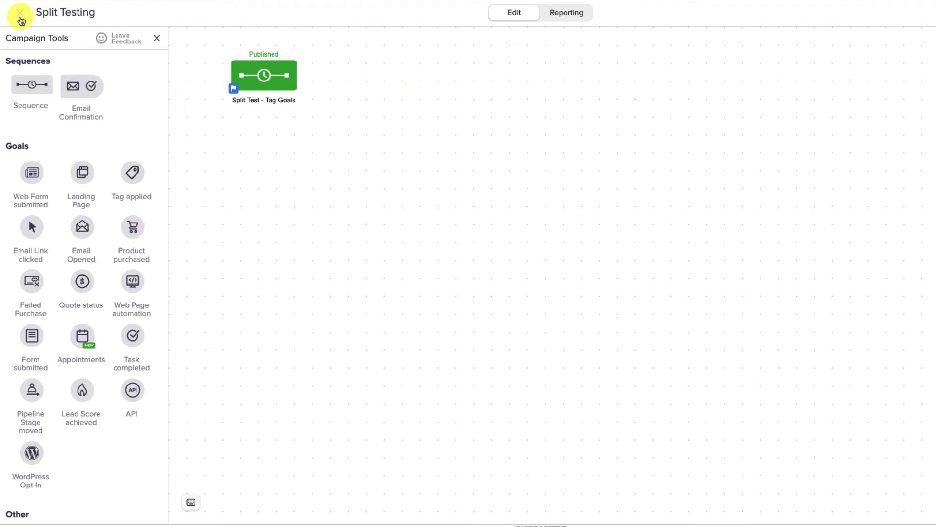
click(20, 19)
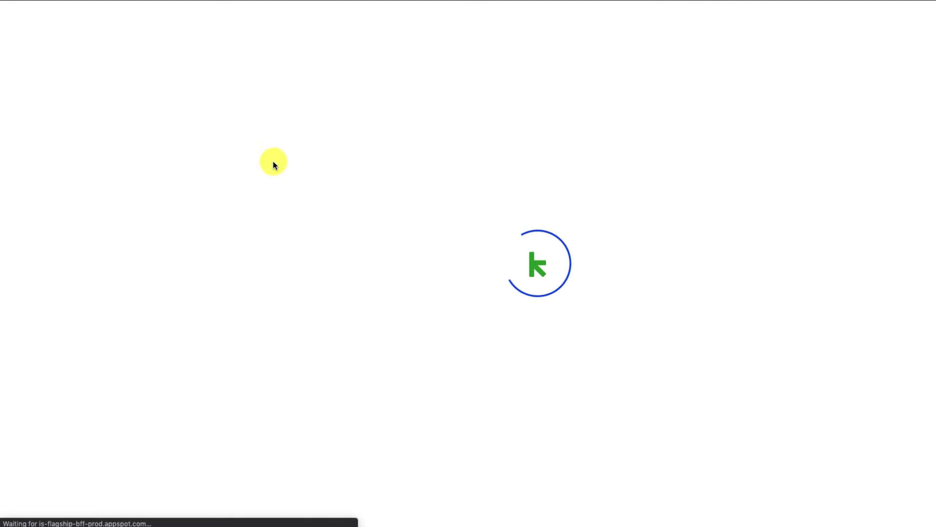
click(50, 75)
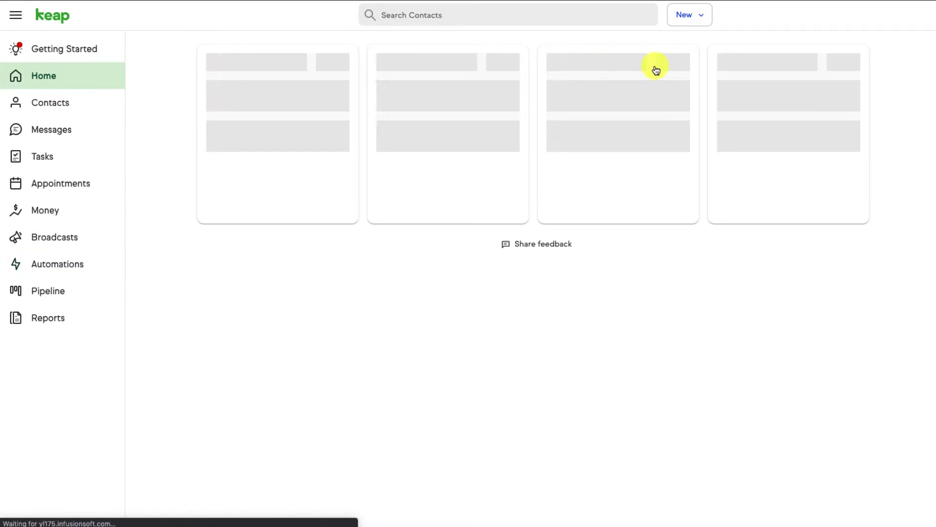
click(35, 103)
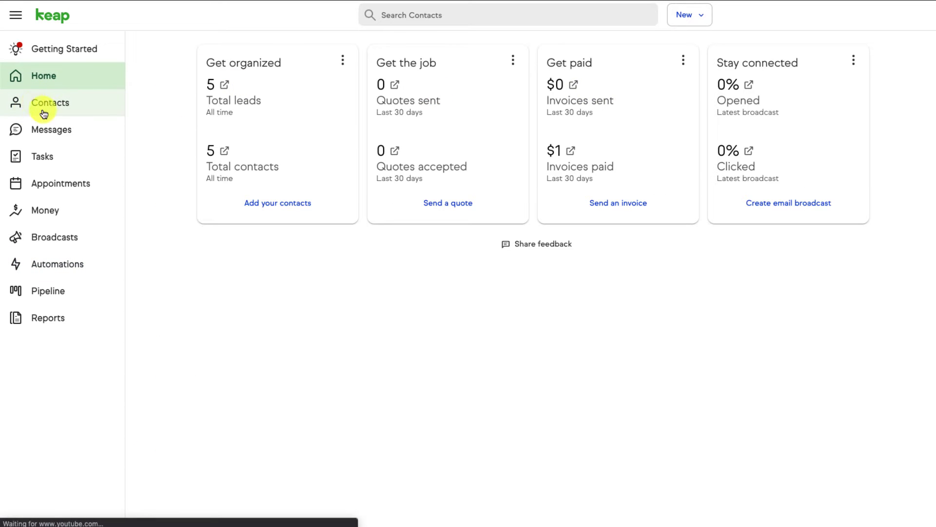
Step: Add all contacts to the Split Test - Tag Goals sequence of the Split Testing automation
click(147, 115)
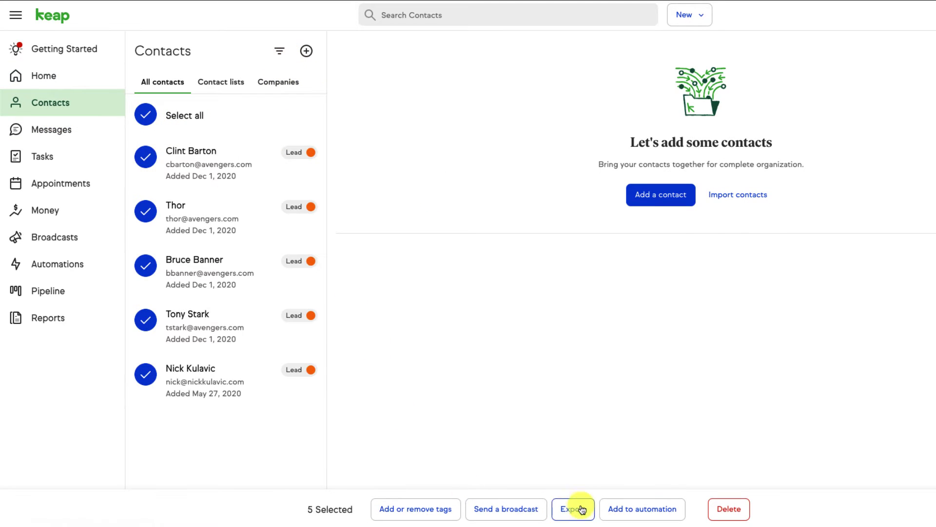
click(647, 518)
click(423, 72)
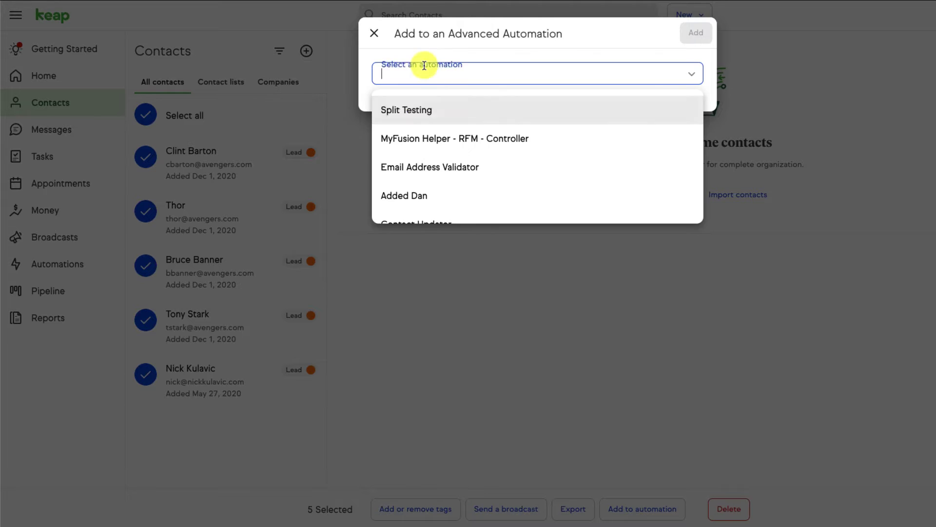
click(409, 117)
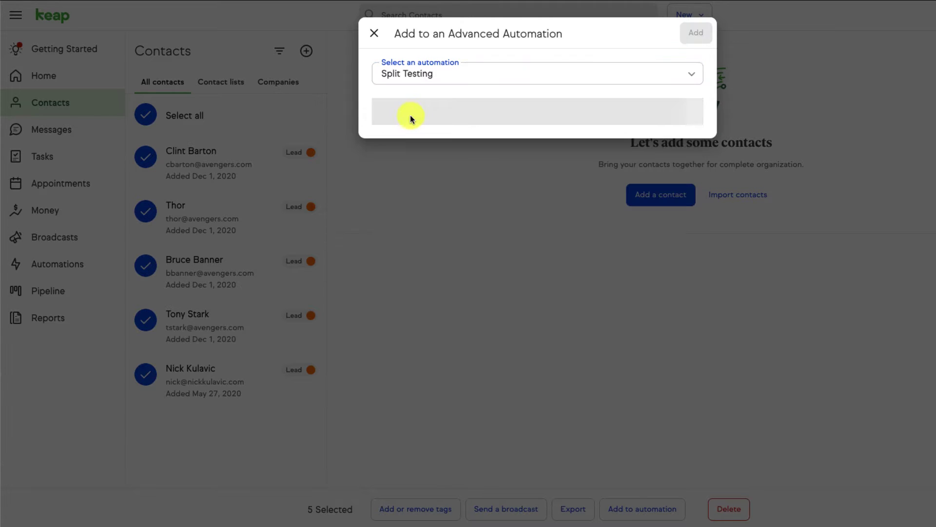
click(436, 110)
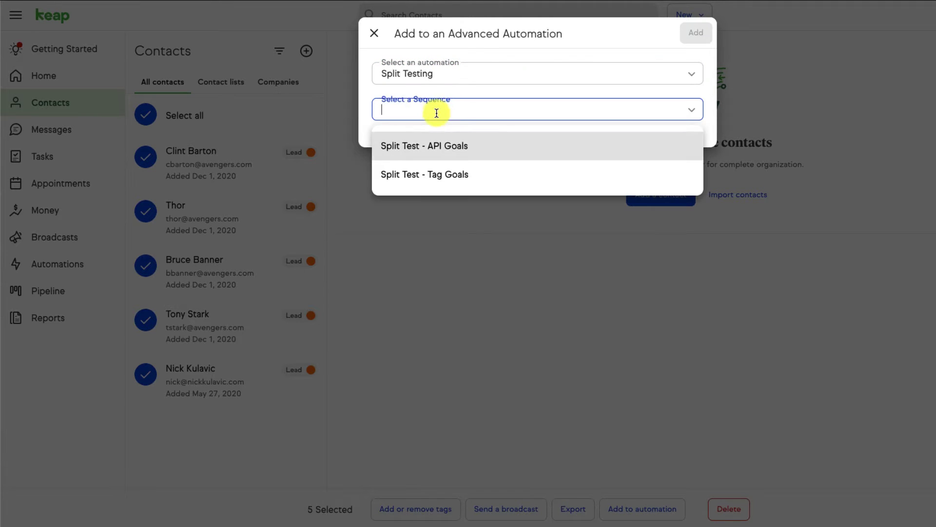
click(434, 174)
click(696, 33)
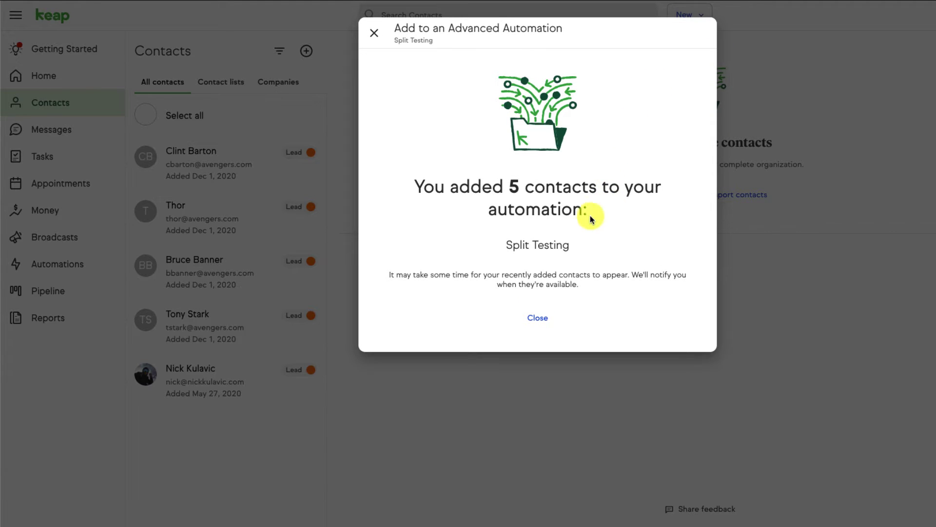
click(538, 318)
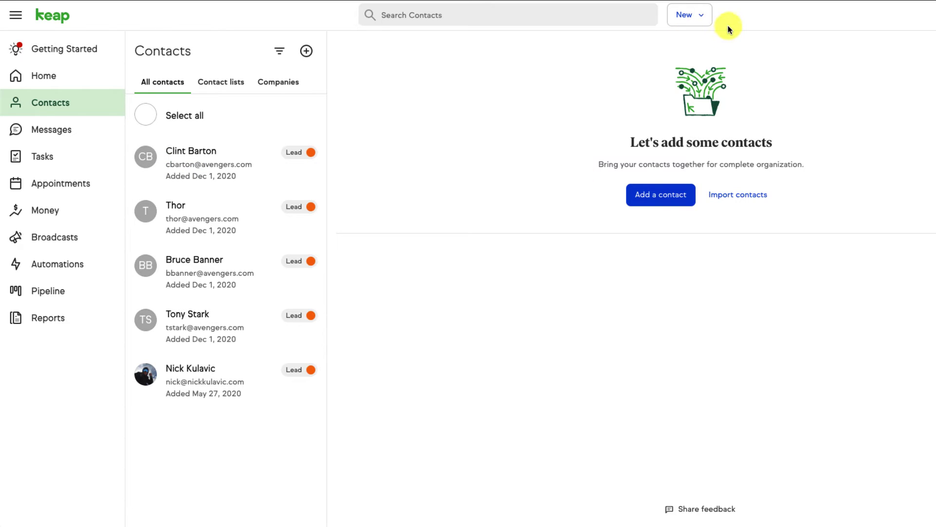
Step: Examine each contact's record to see which split tag has been applied
click(188, 151)
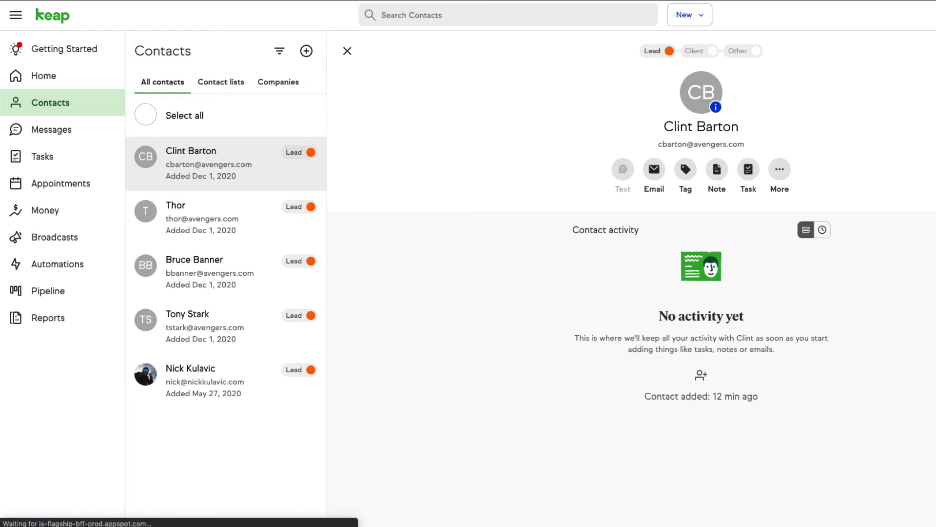
click(195, 212)
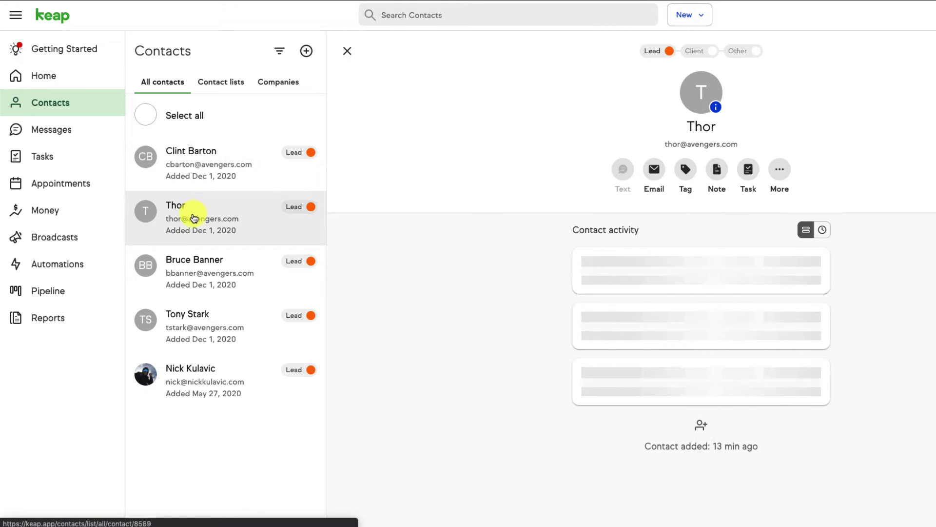
click(195, 266)
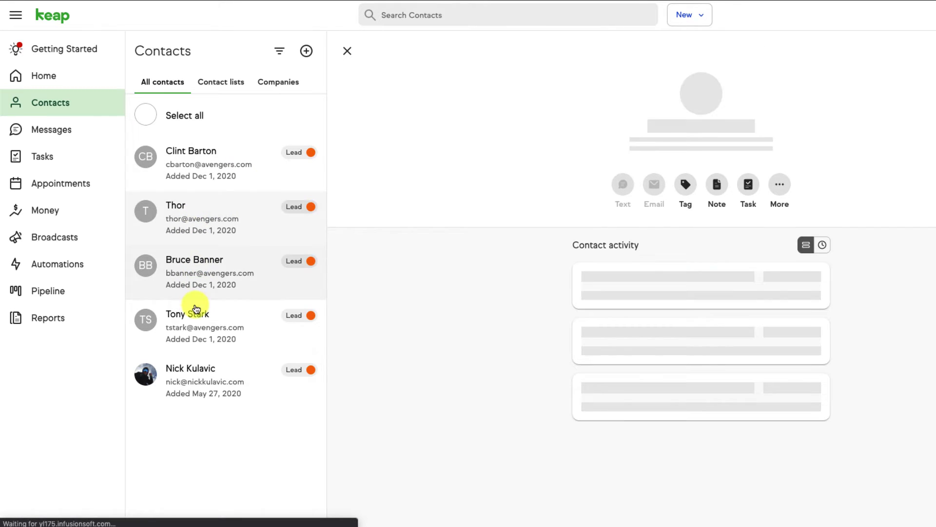
click(202, 328)
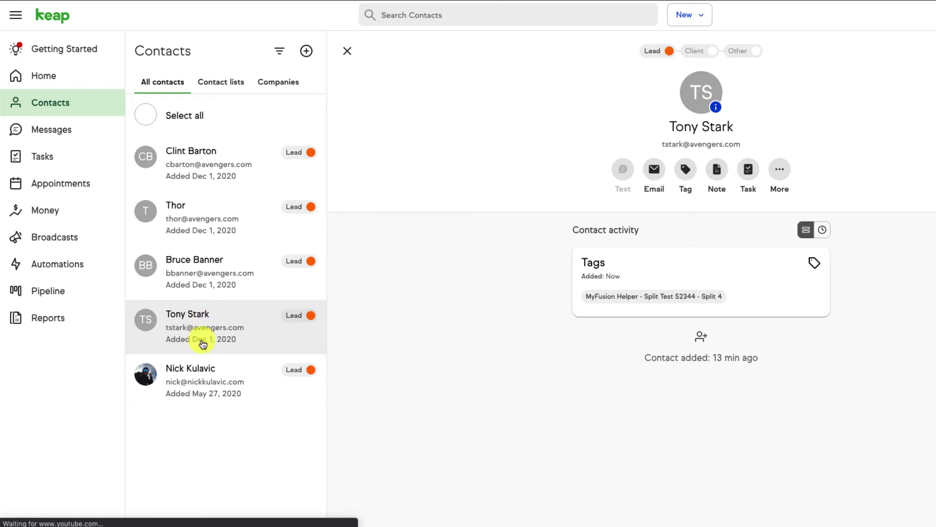
click(201, 370)
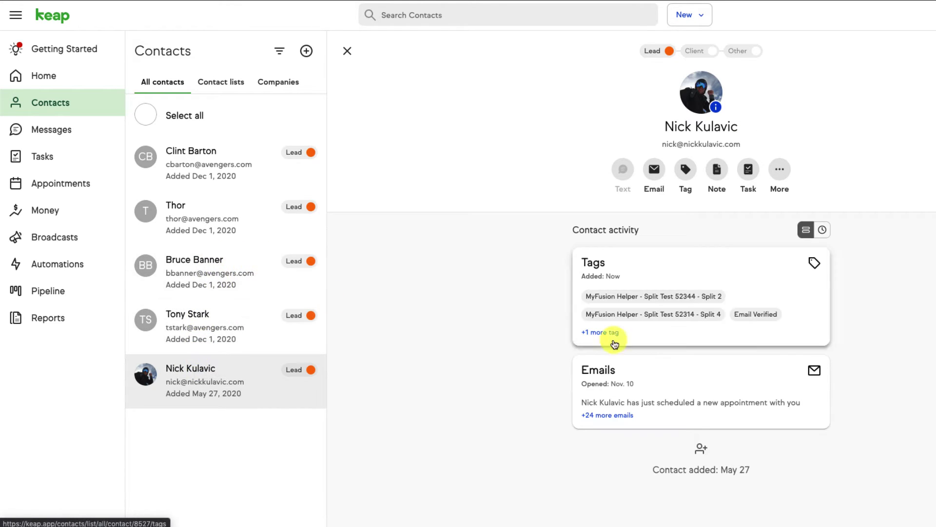
click(208, 318)
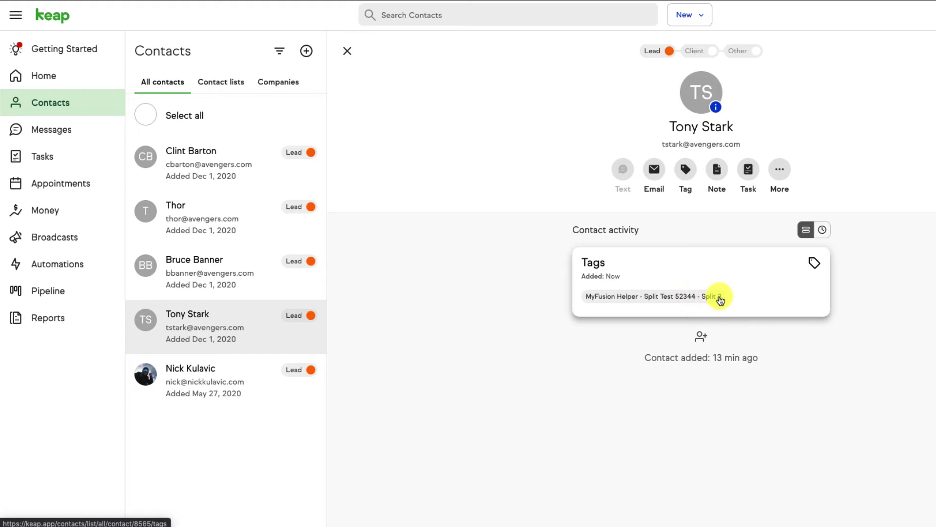
click(187, 278)
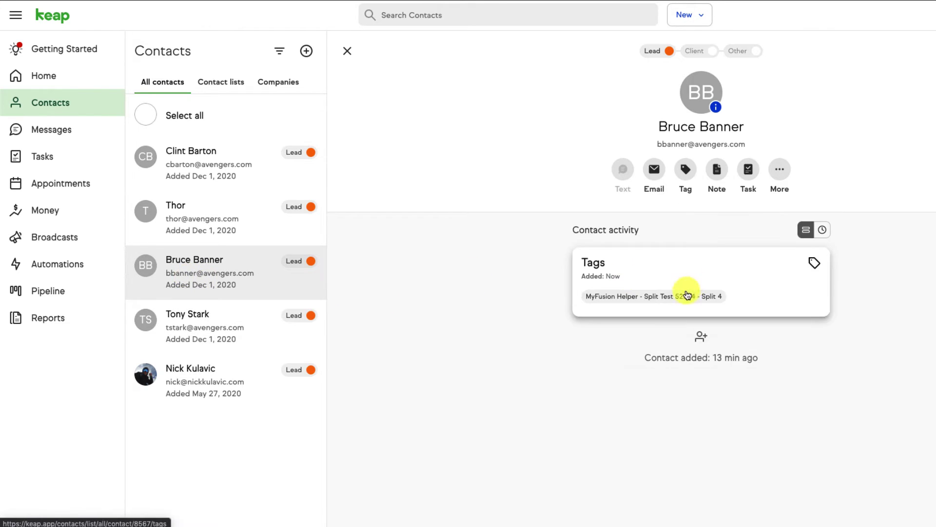
click(209, 234)
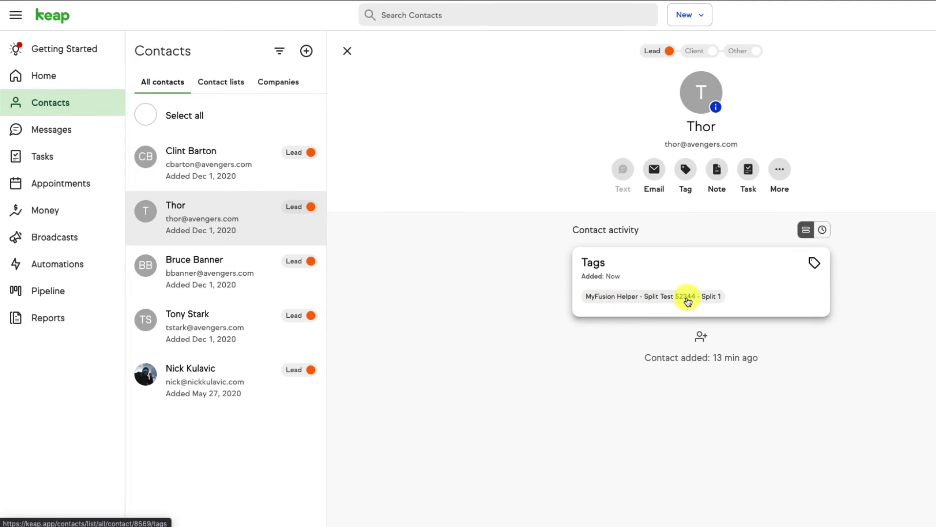
click(169, 180)
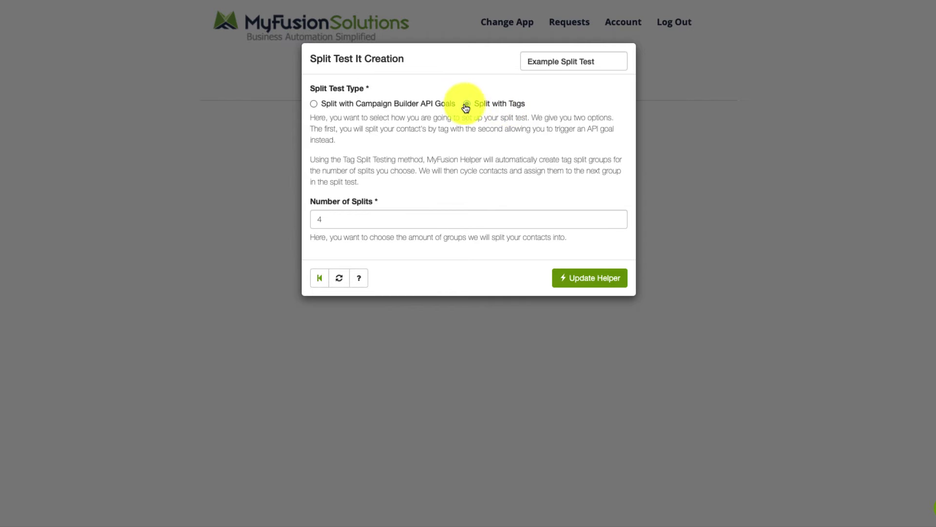
Step: In MyFusion Solutions, update the Example Split Test helper to split with Campaign Builder API Goals and open its list of API goals
click(431, 106)
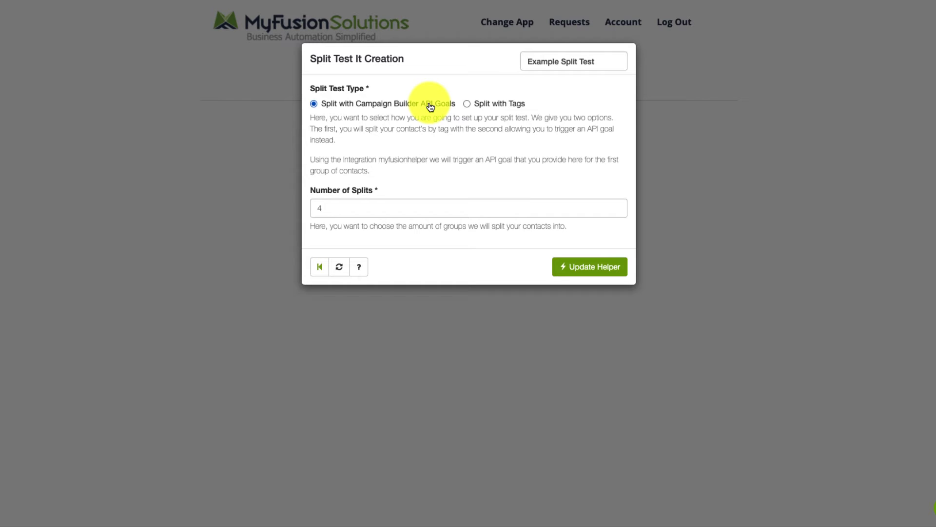
click(569, 266)
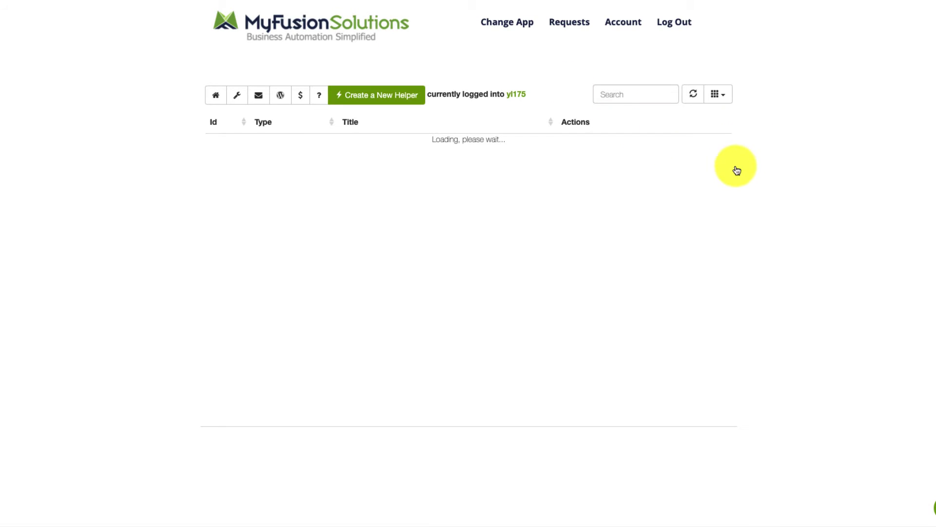
click(701, 150)
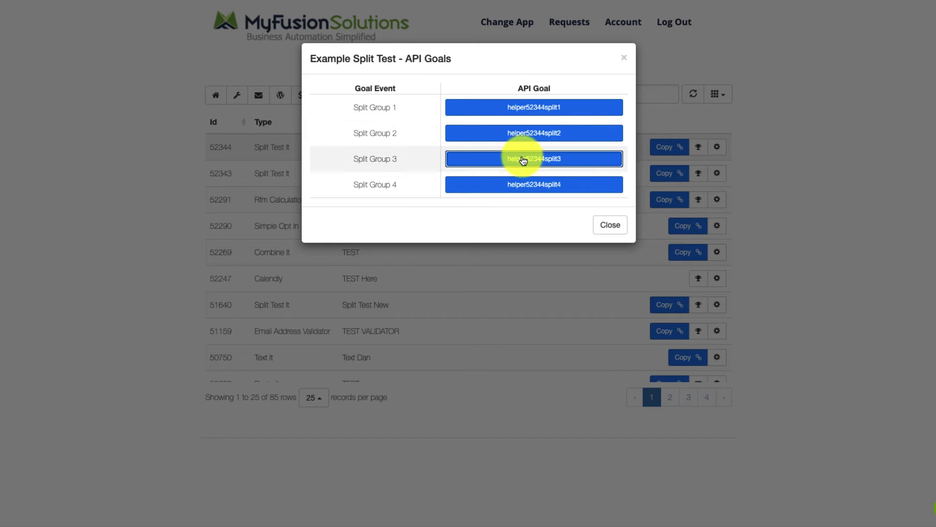
Step: In Keap, add a sequence named Split Test - API Goals to the Split Testing campaign
click(525, 108)
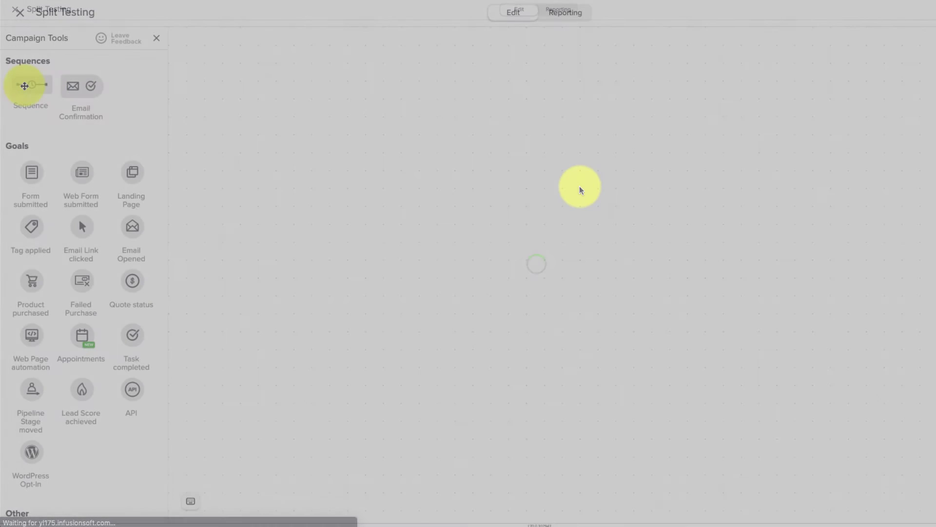
drag(25, 86, 263, 93)
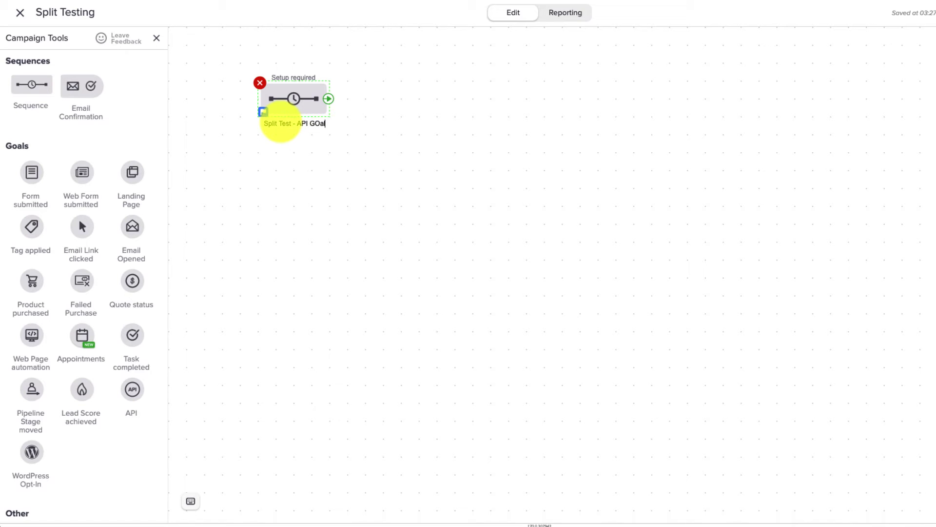
click(320, 156)
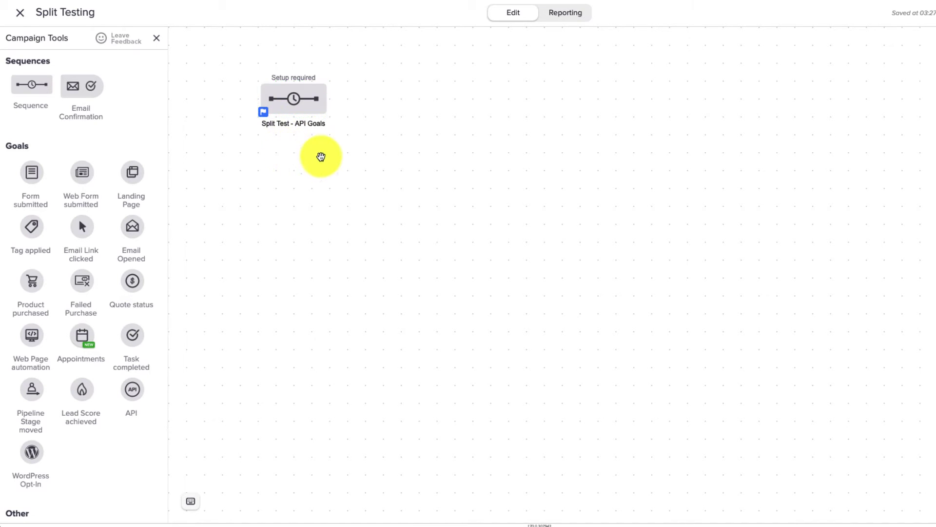
Step: Open the Split Test - API Goals sequence and add a Send HTTP Post after Start
right_click(292, 97)
click(332, 114)
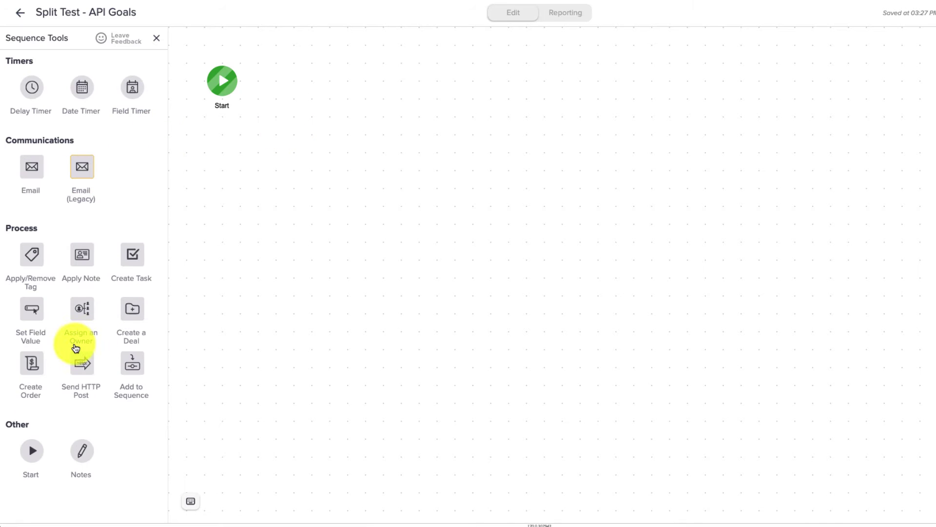
drag(73, 393, 293, 78)
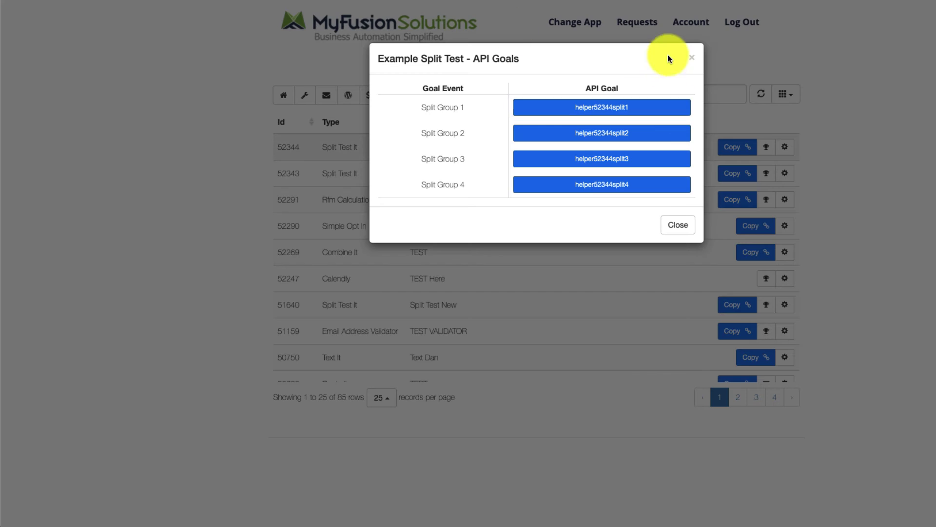
Step: Copy the Example Split Test helper's link from MyFusion Solutions, set it as the Send HTTP Post's URL in Keap and return to the campaign
click(690, 59)
click(740, 146)
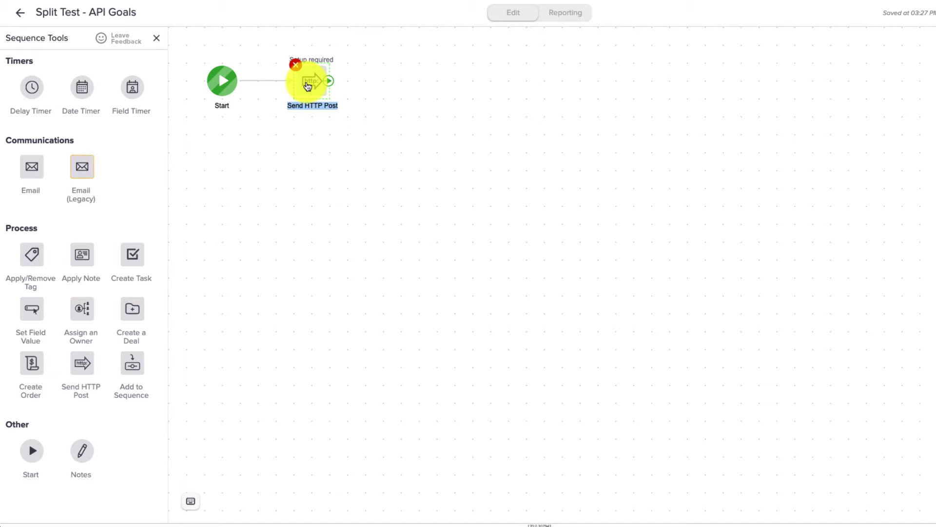
click(310, 82)
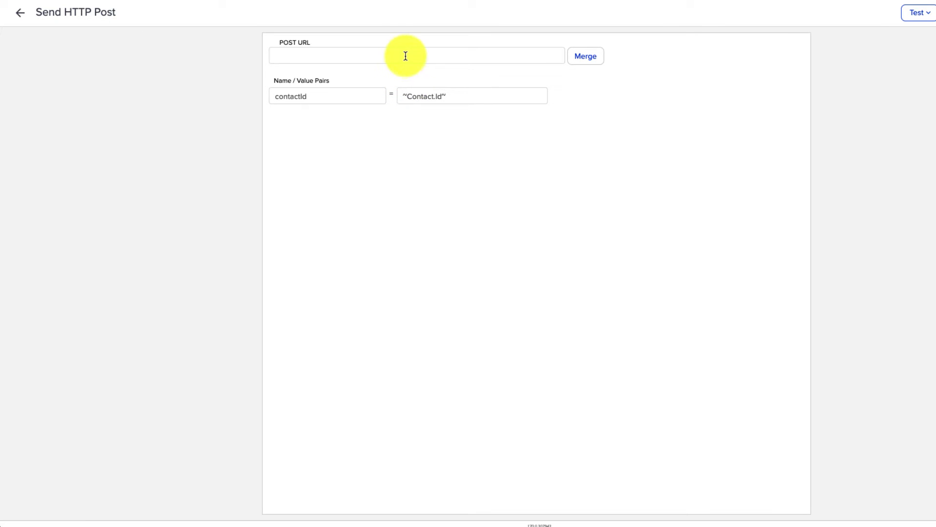
click(405, 57)
key(ctrl+v)
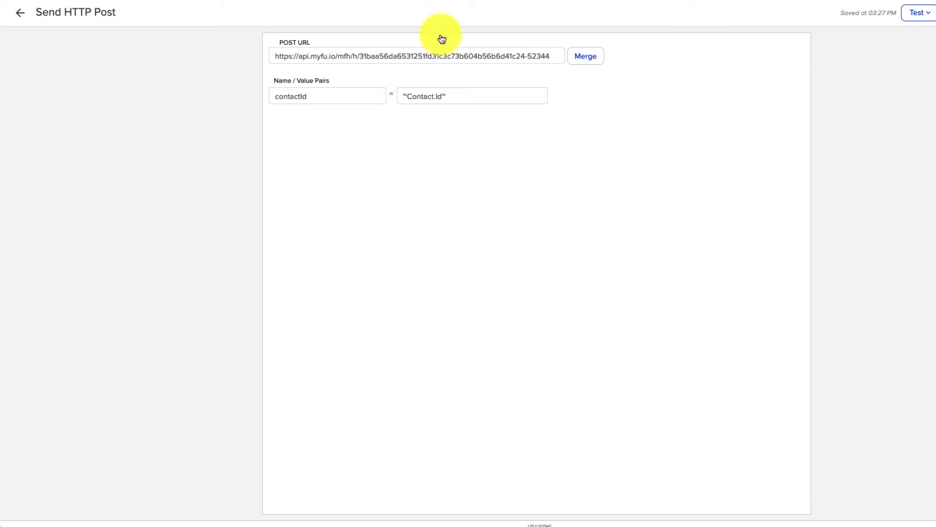
click(21, 13)
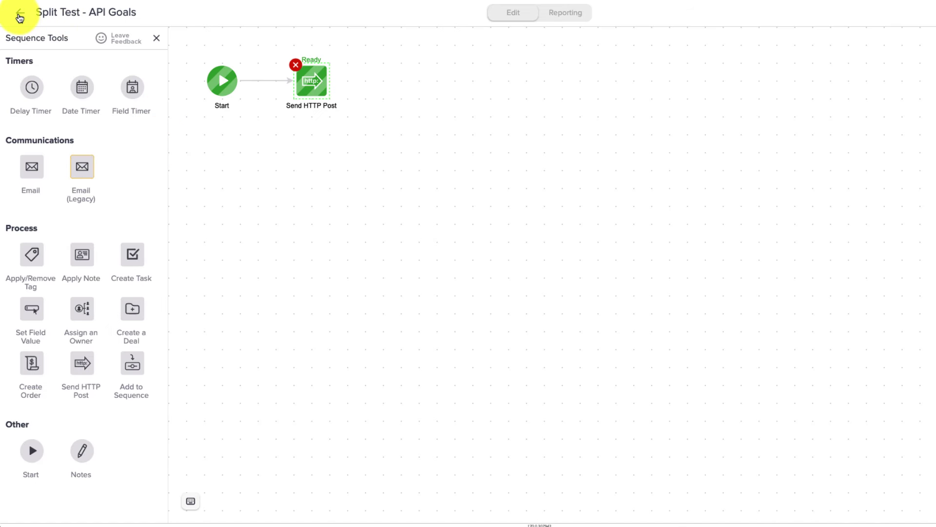
click(18, 12)
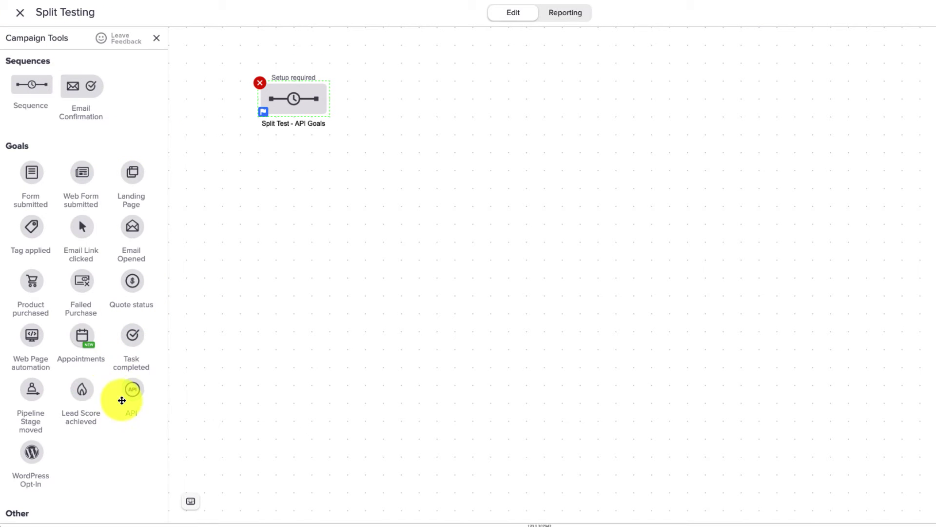
Step: Place an API goal beside the Split Test - API Goals sequence and mark the sequence as ready
drag(132, 388, 398, 97)
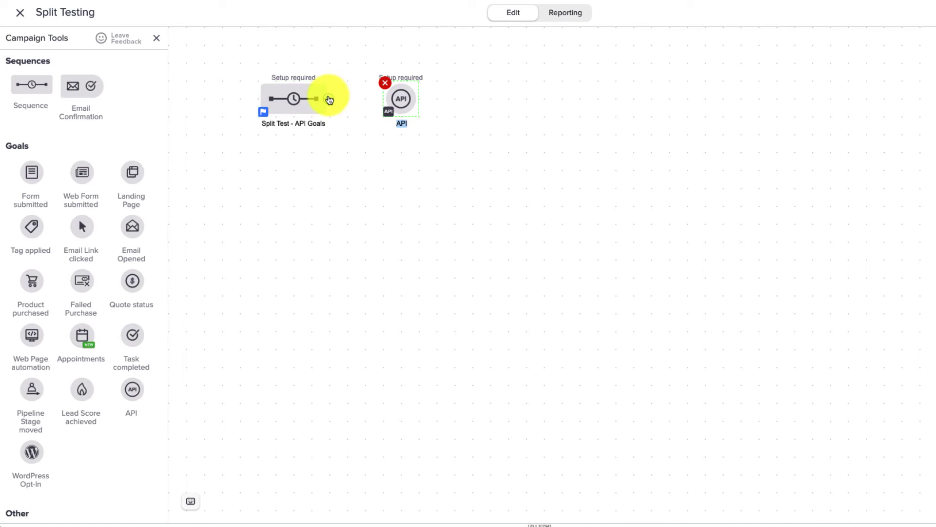
click(289, 98)
click(339, 115)
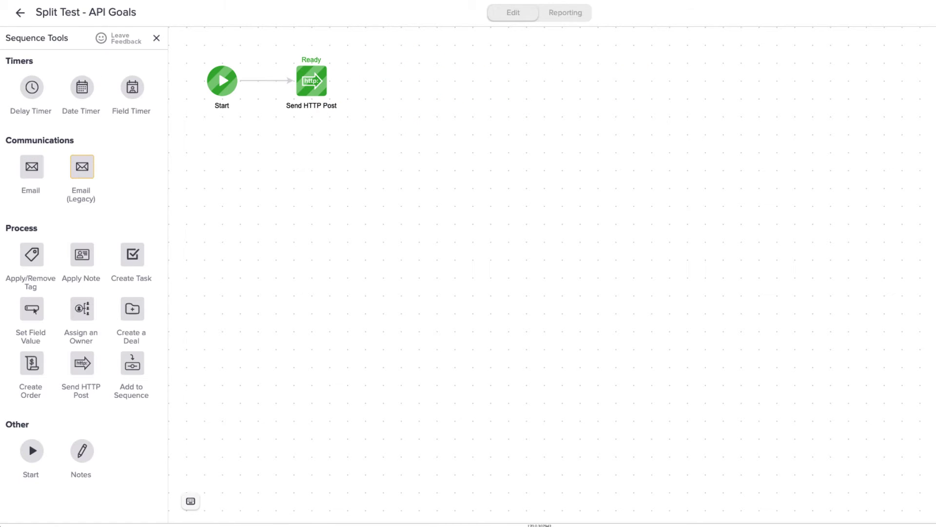
click(17, 7)
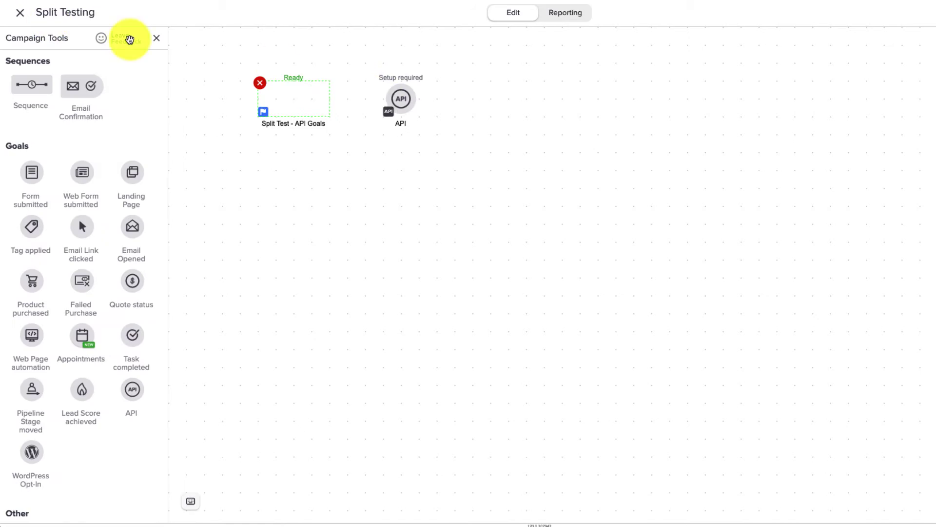
Step: Connect the Split Test - API Goals sequence to the API goal beside it
click(401, 99)
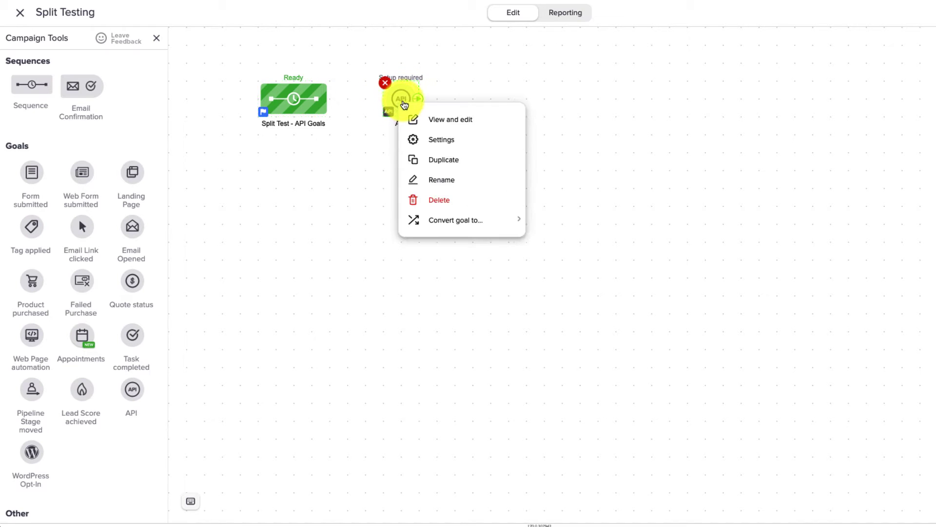
click(327, 104)
drag(327, 103, 389, 99)
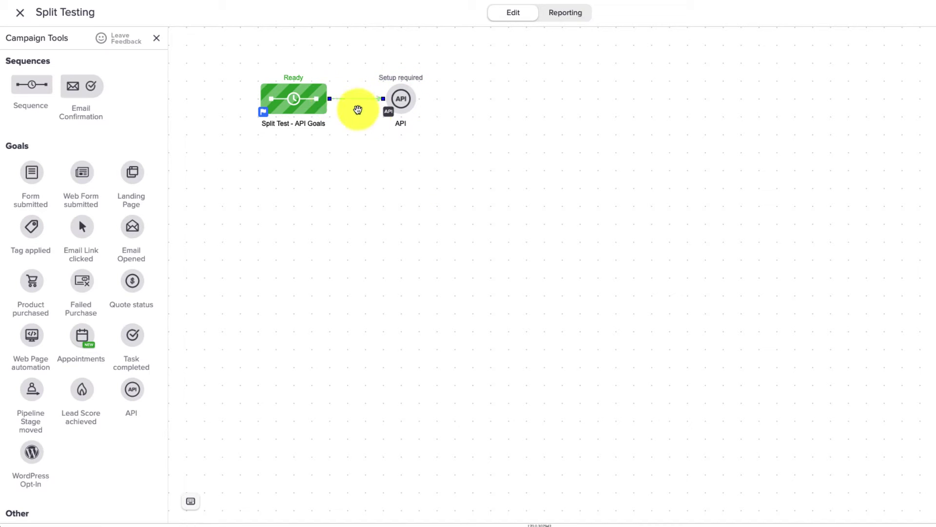
Step: Add three more API goals in a column below the first and connect the sequence to each of them
drag(130, 390, 390, 161)
drag(130, 389, 395, 229)
drag(131, 390, 412, 297)
drag(328, 98, 388, 171)
right_click(399, 250)
click(341, 77)
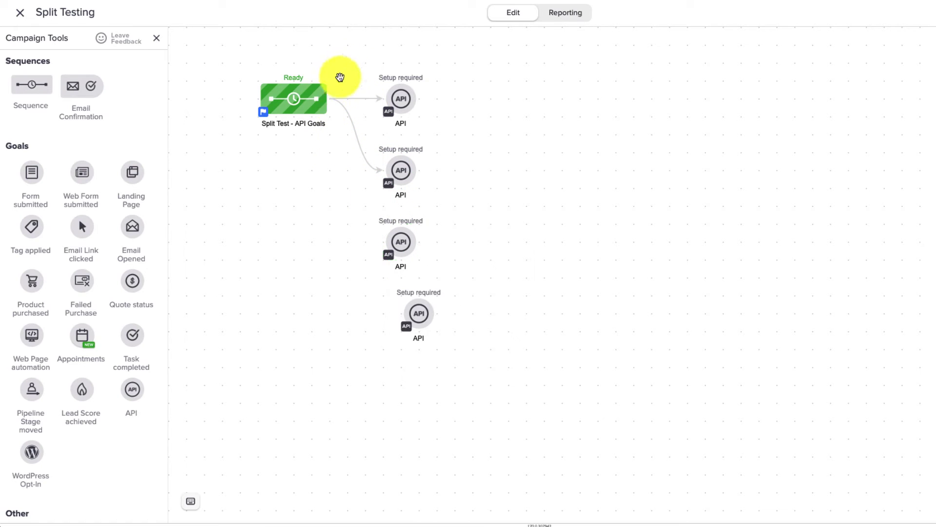
drag(324, 100, 380, 229)
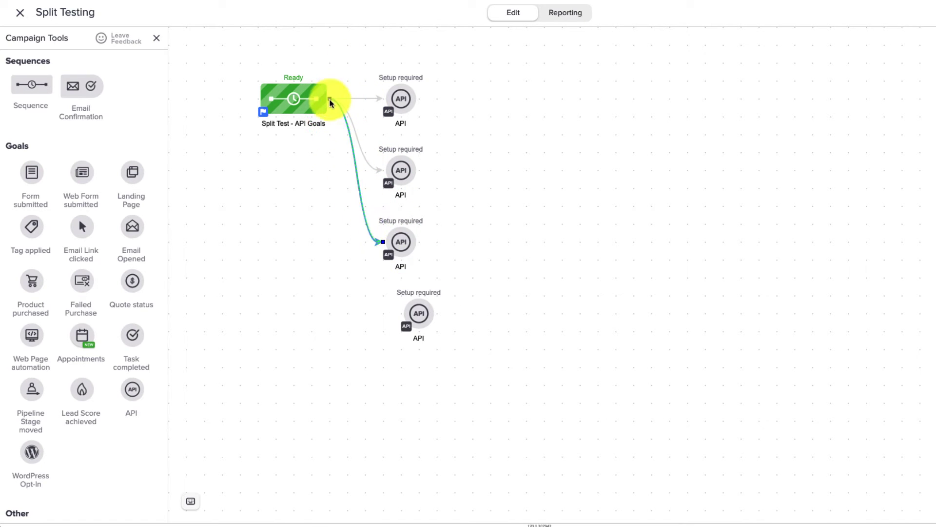
drag(328, 102, 418, 314)
Step: Configure the first API goal with integration myfusionhelper and the call name helper52344split1 copied from the helper's API goals in MyFusion Solutions
double_click(399, 100)
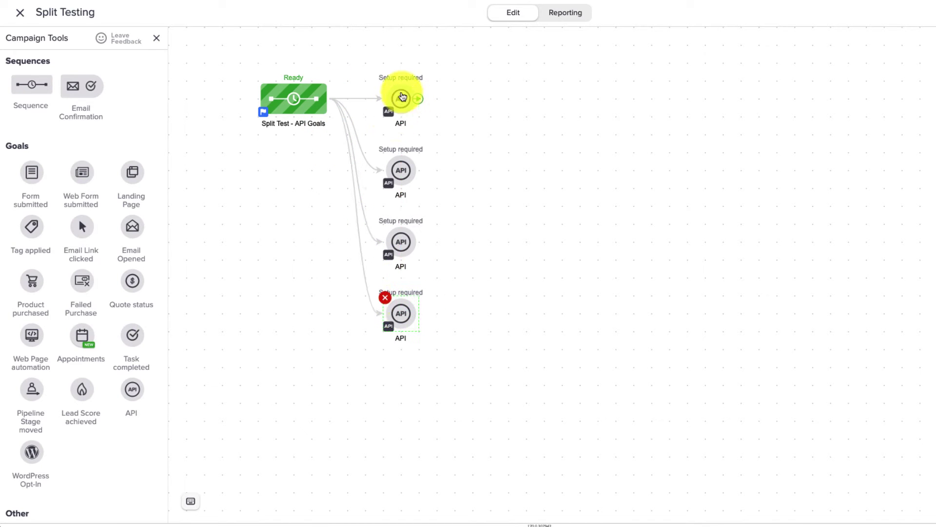
double_click(476, 267)
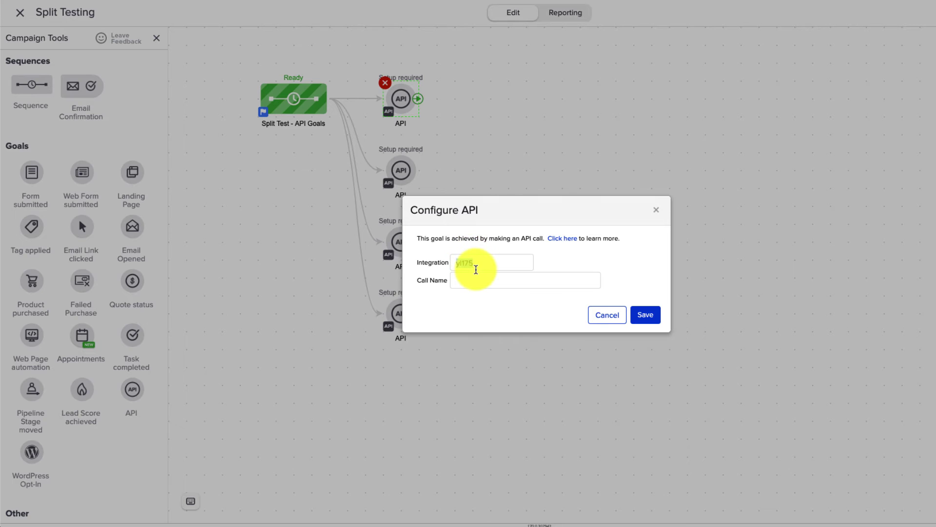
text(myfusionhelper)
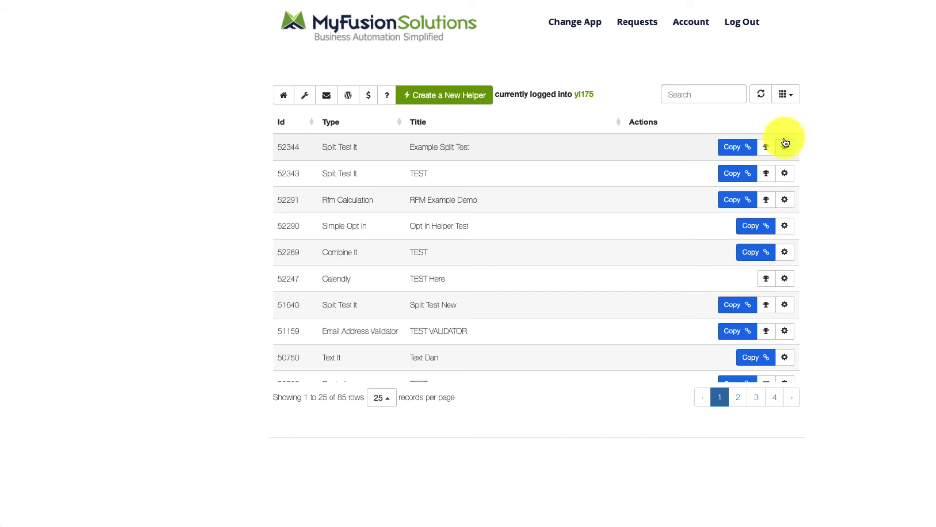
click(769, 151)
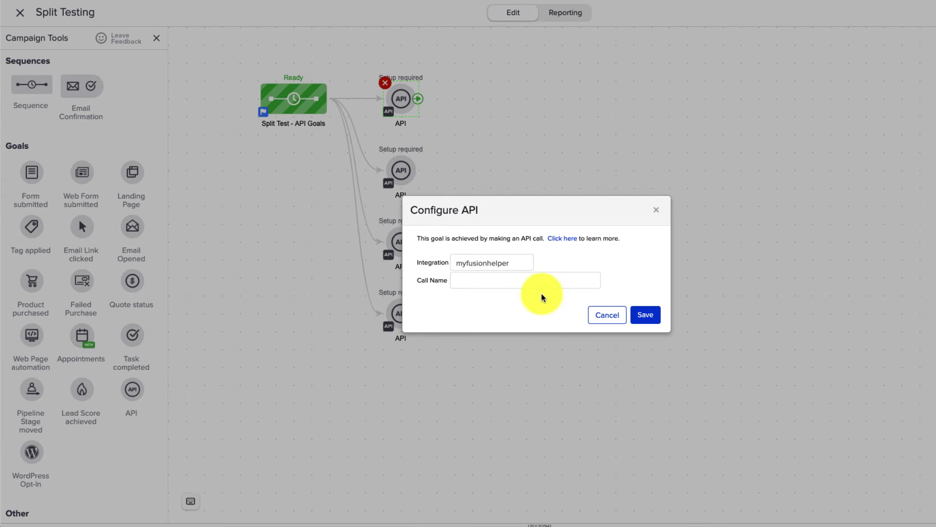
key(ctrl+v)
click(645, 314)
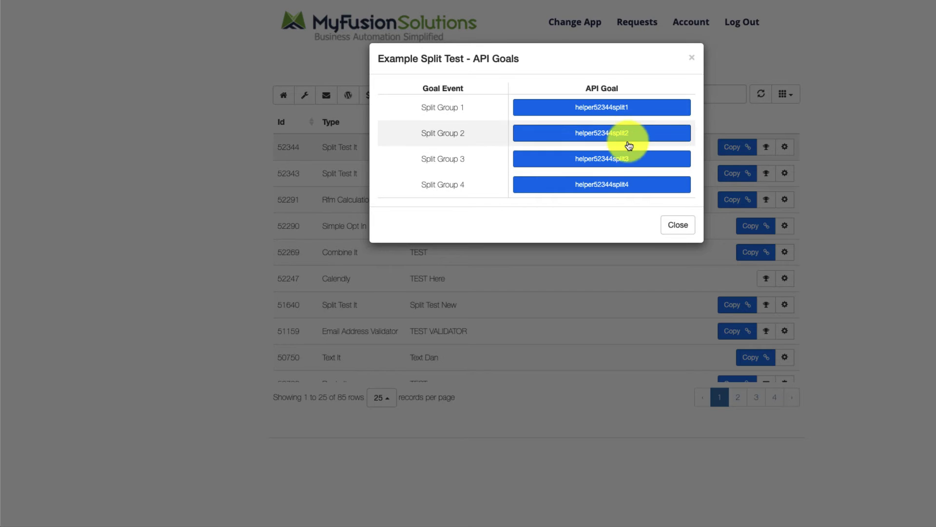
Step: Copy the Split Group 2 goal name and configure the second API goal with integration myfusionhelper and call name helper52344split2
click(627, 138)
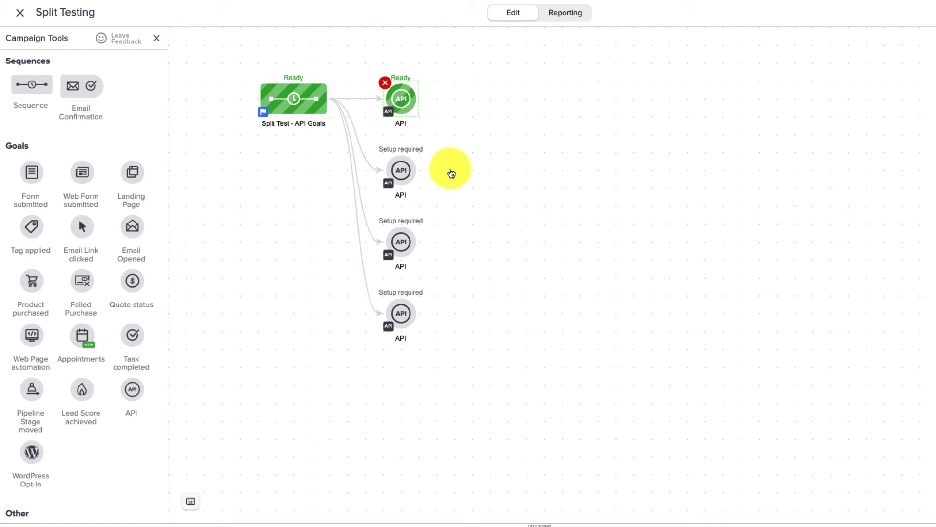
double_click(400, 170)
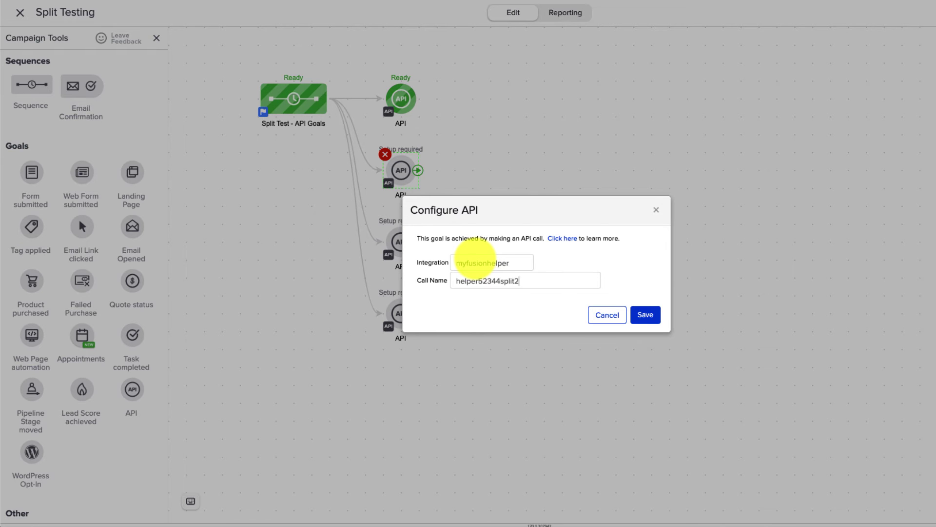
click(645, 315)
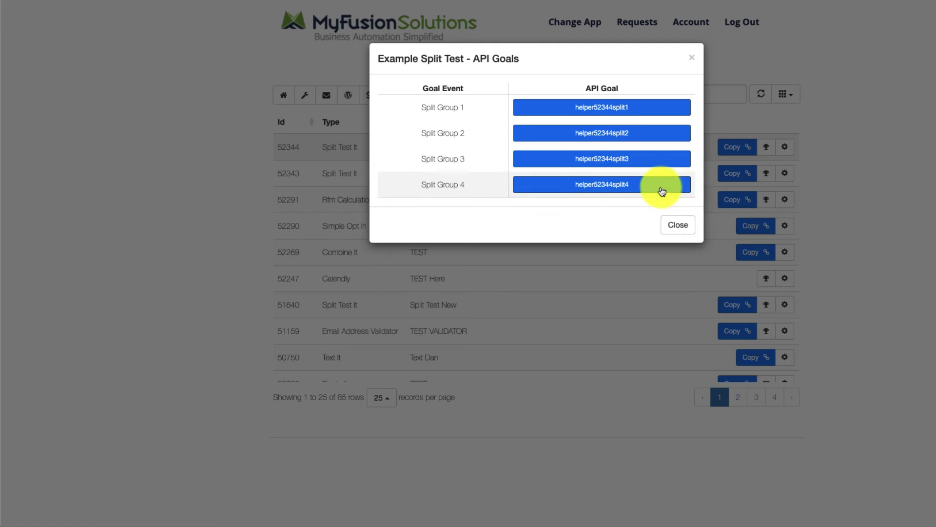
Step: Copy the Split Group 3 goal name and configure the third API goal with integration myfusionhelper and call name helper52344split3
click(636, 159)
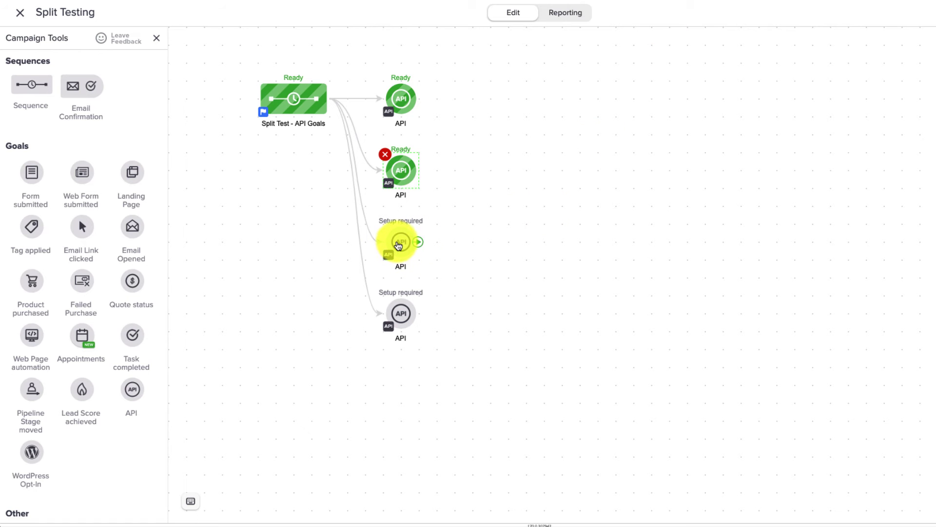
double_click(398, 243)
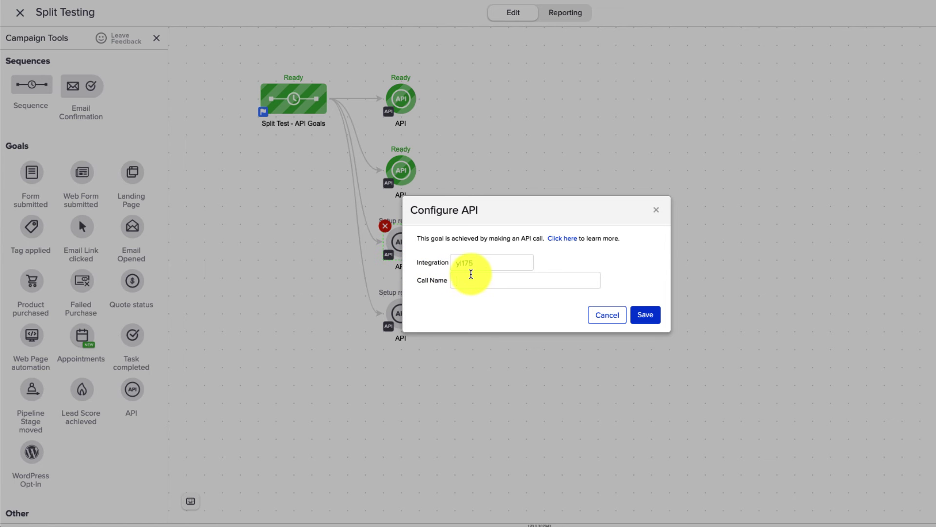
click(471, 274)
key(ctrl+v)
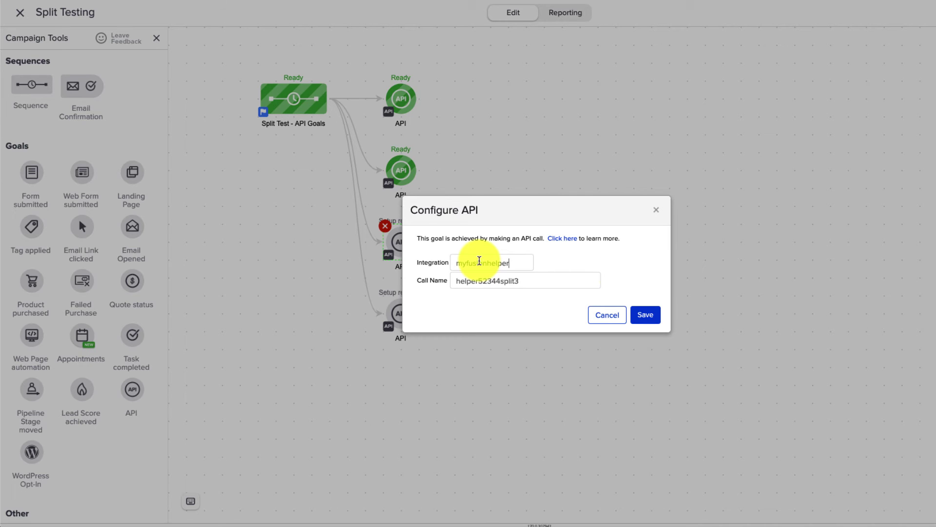
click(645, 314)
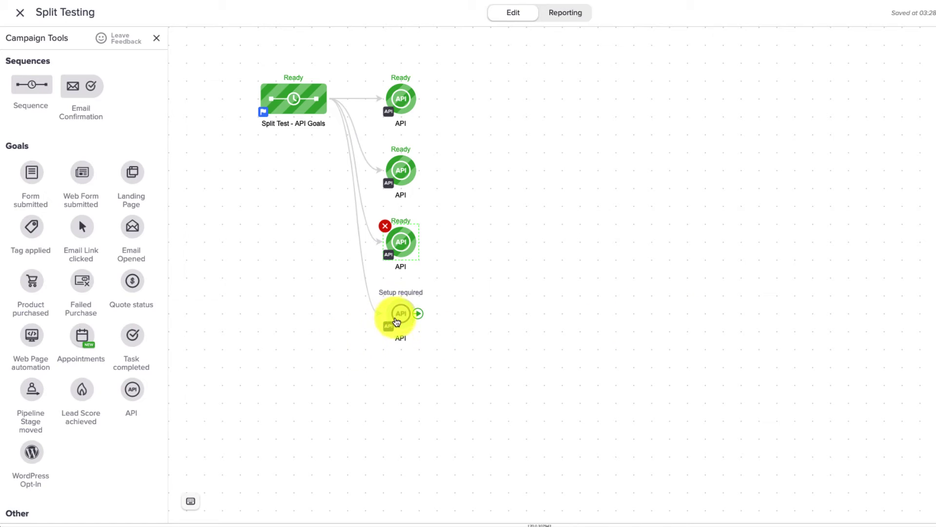
Step: Configure the fourth API goal with integration myfusionhelper and call name helper52344split4
double_click(396, 322)
double_click(492, 266)
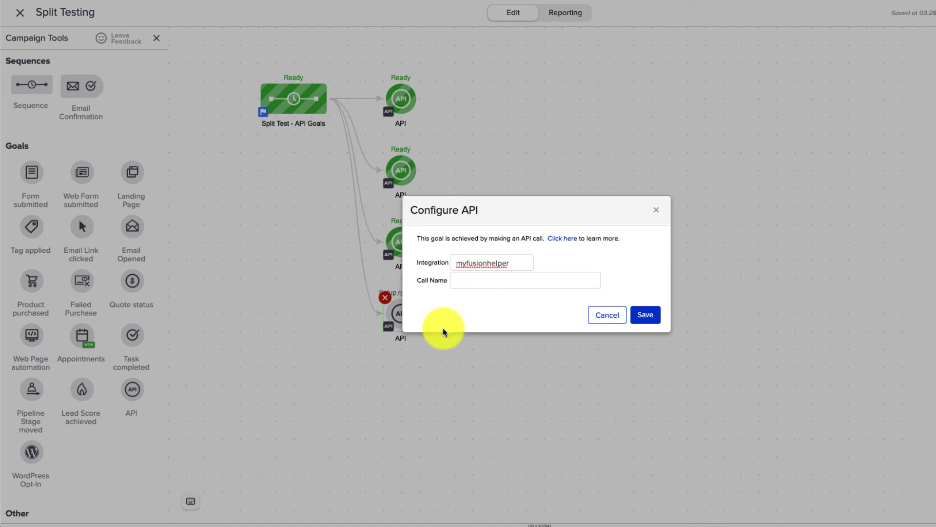
click(501, 286)
key(ctrl+v)
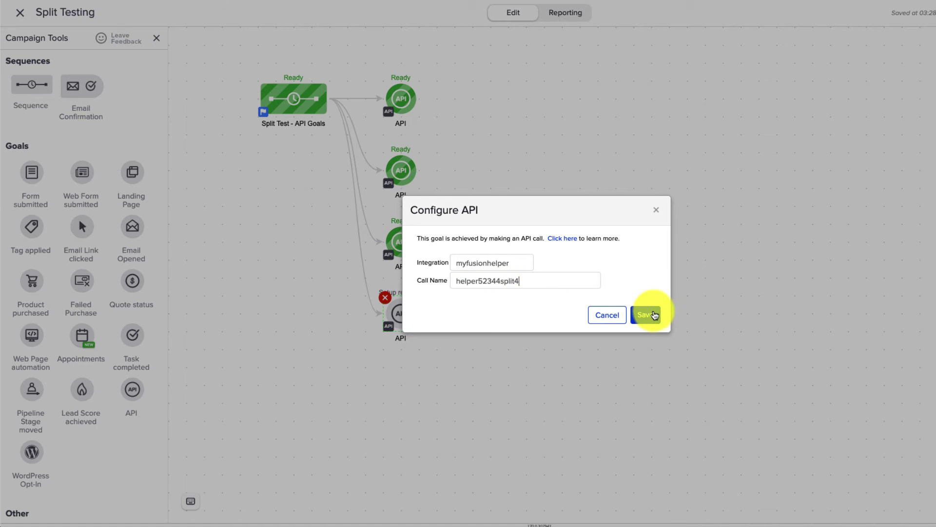
click(645, 314)
Step: Rename the four API goals, in order, as API - MFH Split Group 1 through API - MFH Split Group 4
click(398, 124)
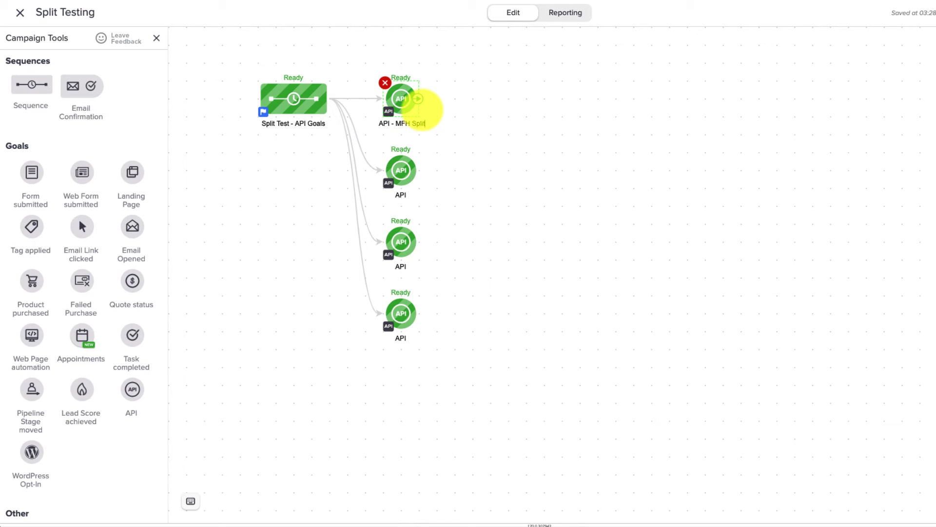
click(410, 194)
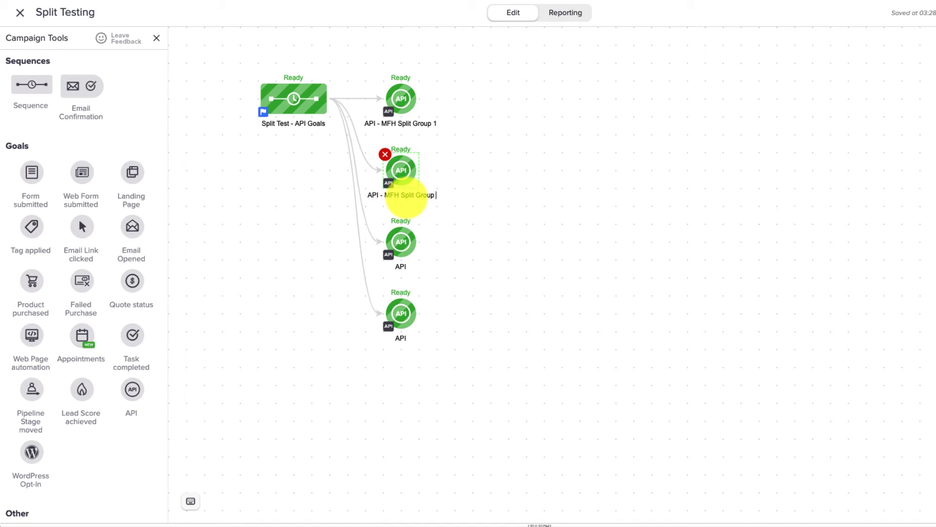
click(407, 271)
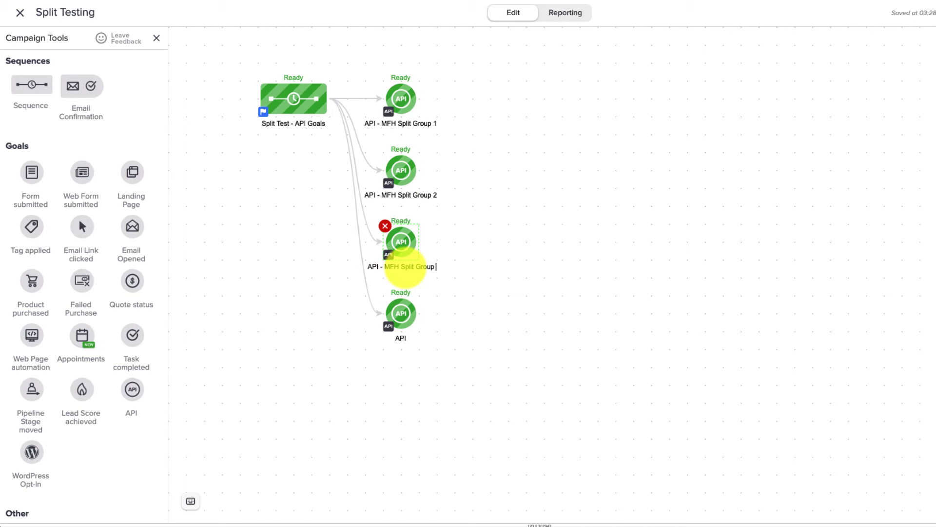
click(405, 342)
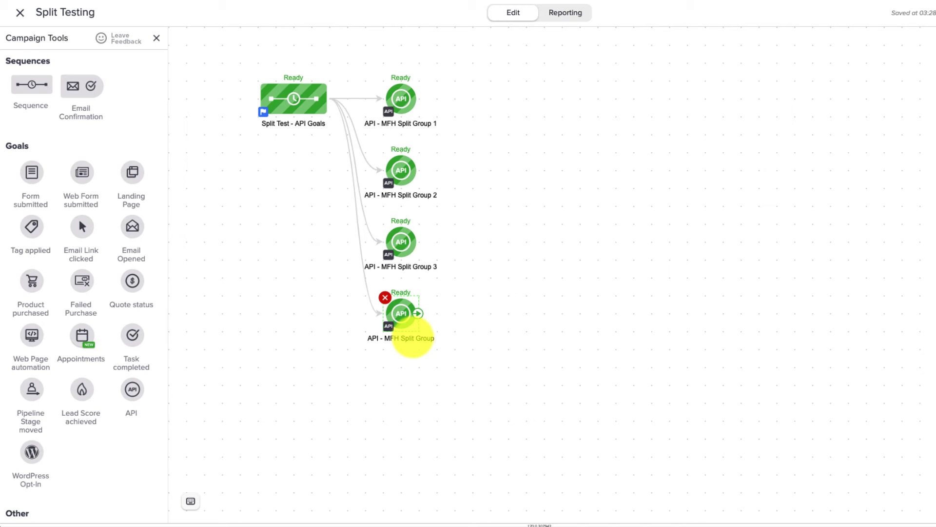
text(4)
click(498, 292)
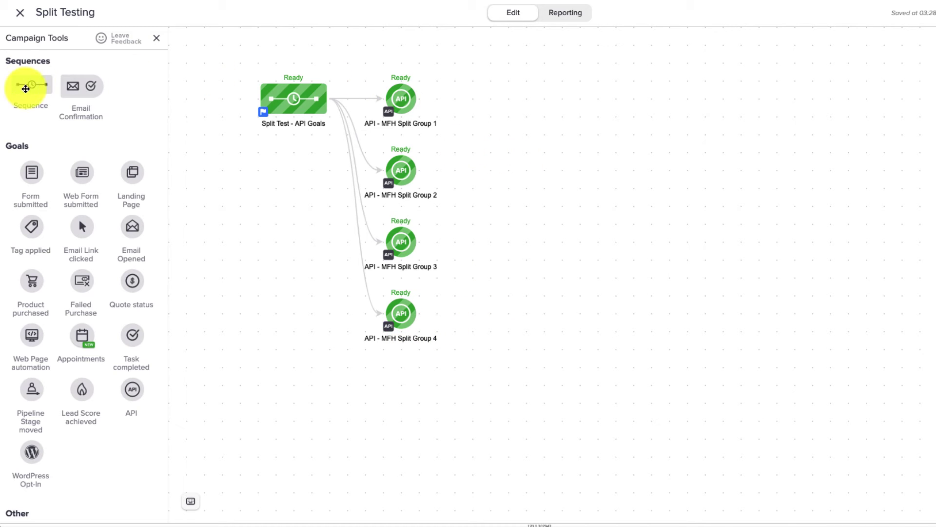
Step: Add a sequence beside each of the Split Group 1 and Split Group 2 goals and connect each goal to its sequence
drag(25, 88, 461, 89)
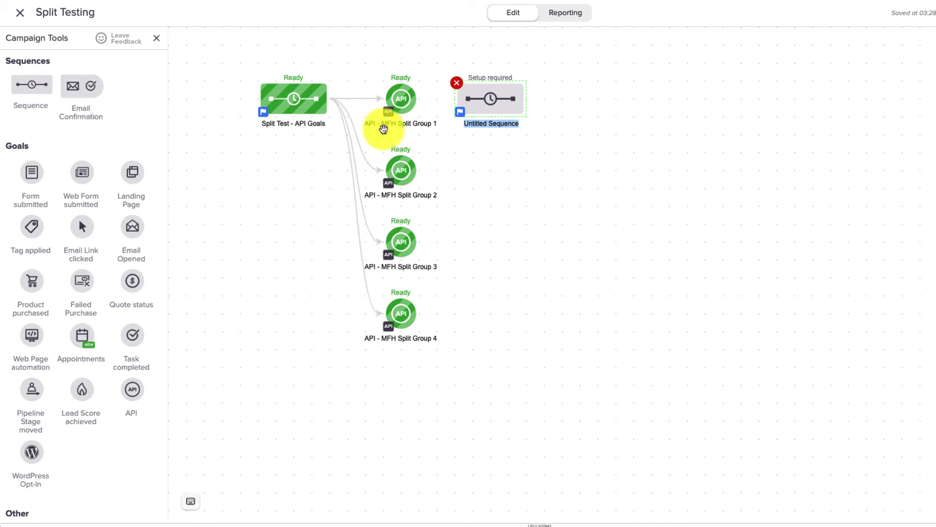
drag(42, 77, 465, 165)
right_click(465, 166)
click(629, 92)
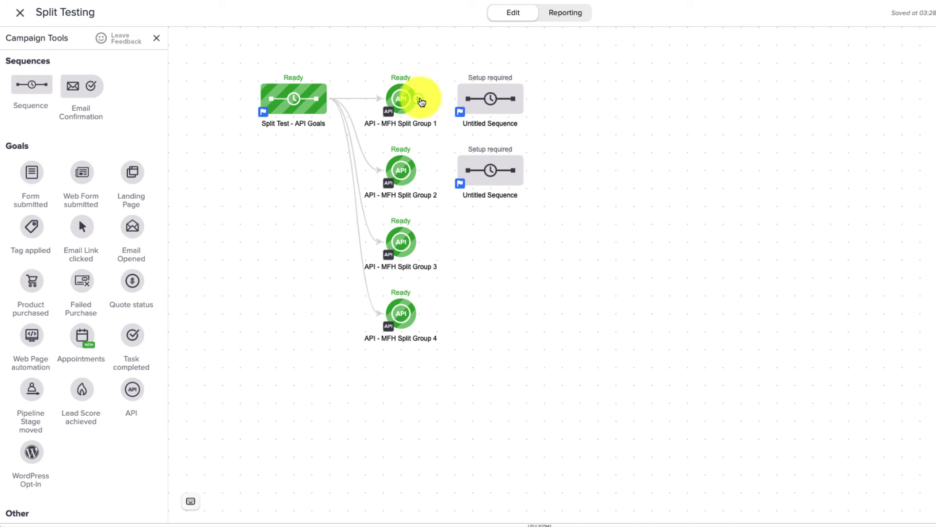
drag(422, 101, 480, 99)
drag(418, 177, 466, 173)
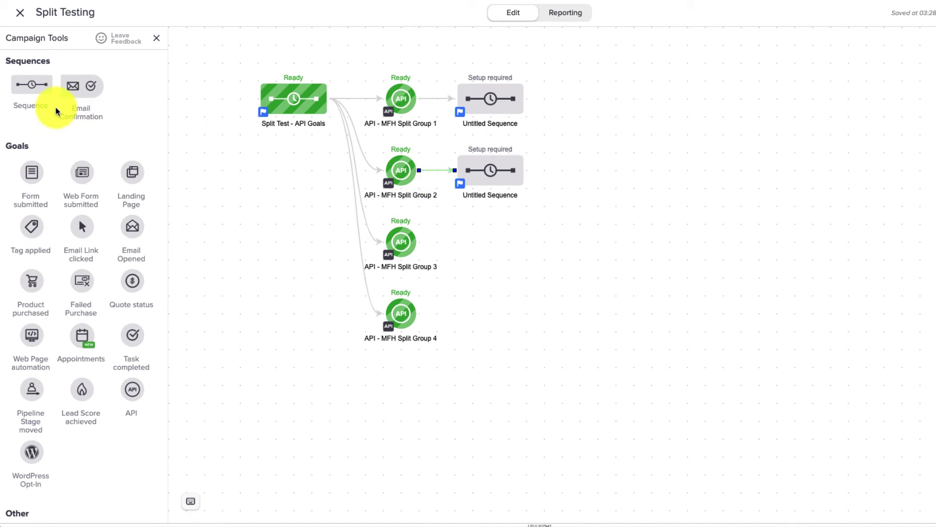
Step: Add a sequence beside each of the Split Group 3 and Split Group 4 goals and connect each goal to its sequence
drag(34, 85, 453, 244)
drag(24, 82, 502, 323)
click(411, 320)
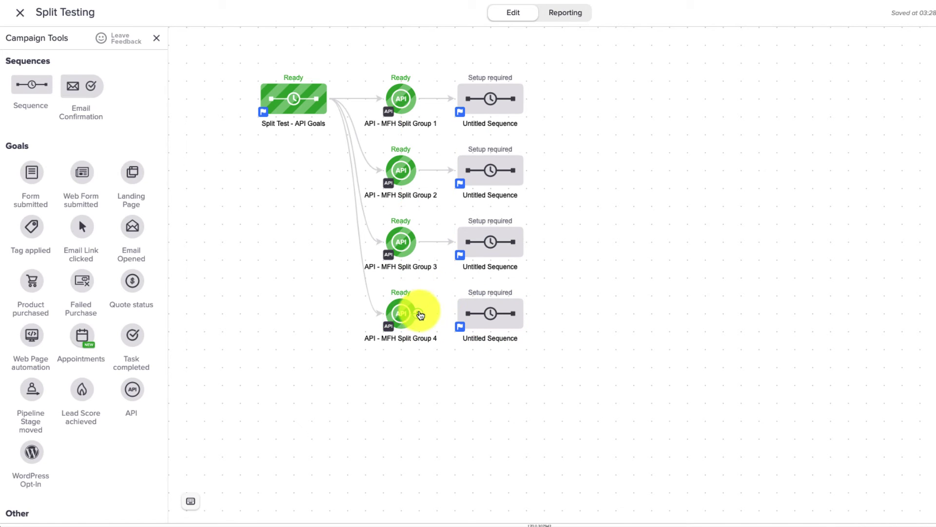
drag(418, 313, 490, 313)
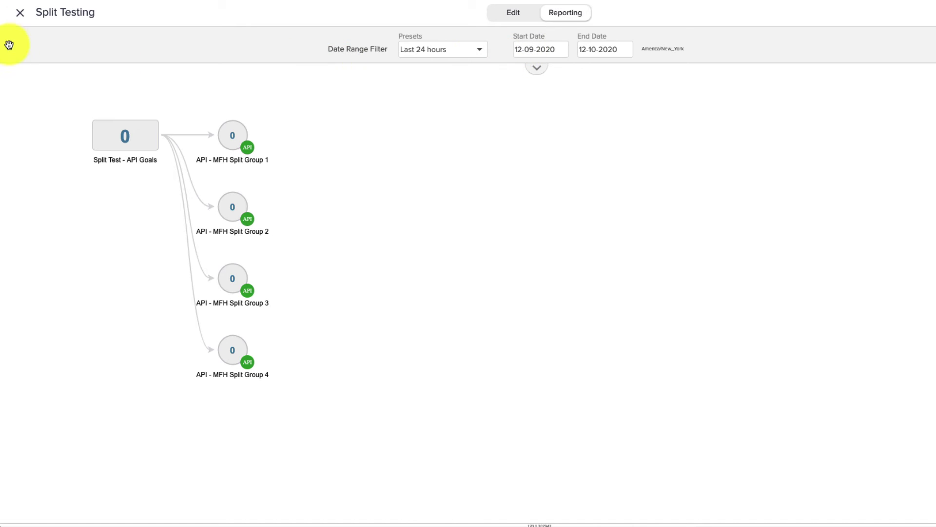
Step: Close the Split Testing campaign and select all contacts in the contact list
click(20, 15)
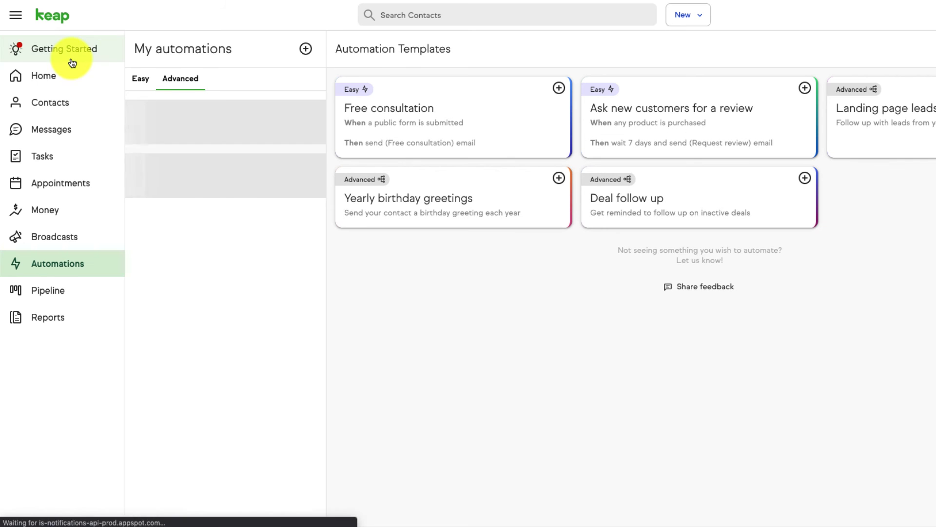
click(60, 103)
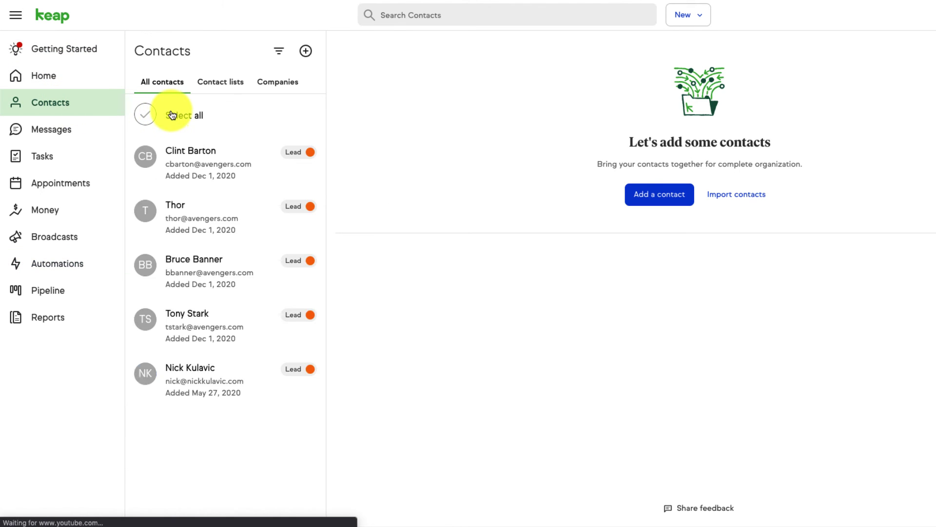
click(144, 116)
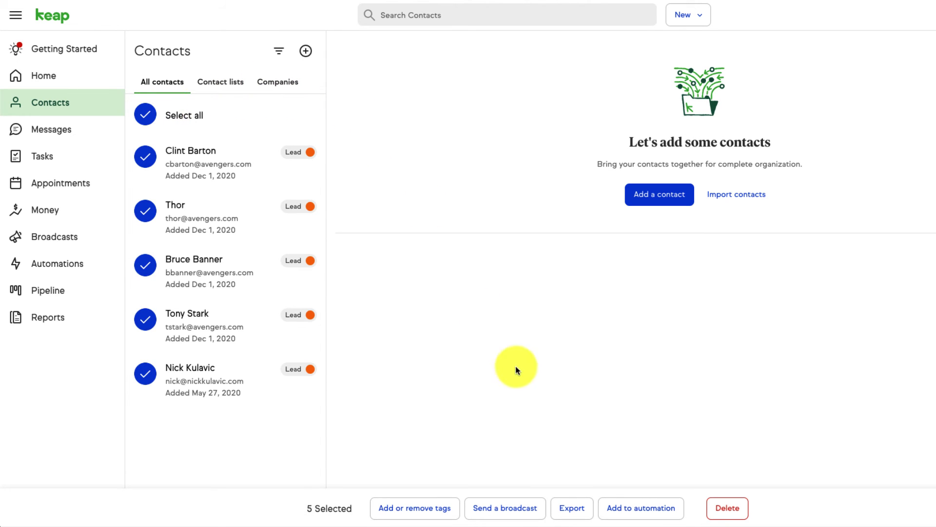
Step: Add the selected contacts to the Split Test - API Goals sequence of the Split Testing advanced automation
click(650, 517)
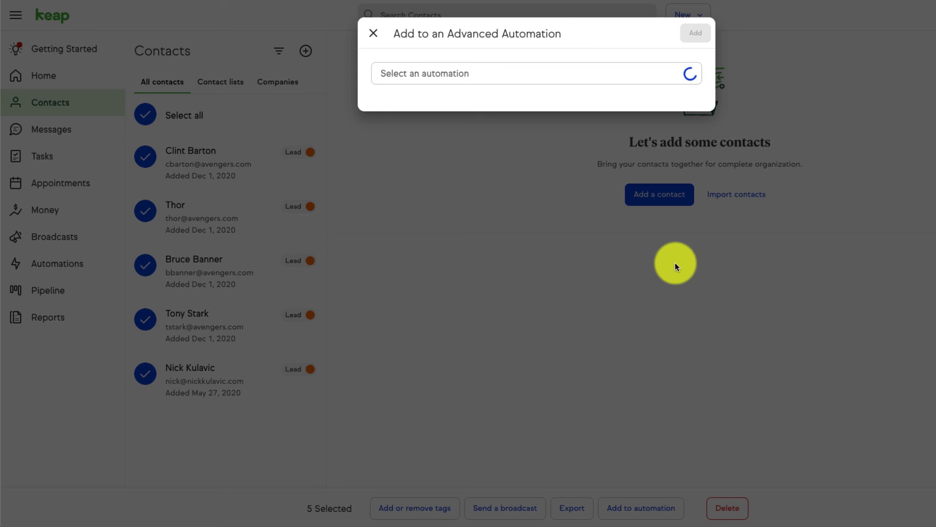
click(409, 74)
click(425, 105)
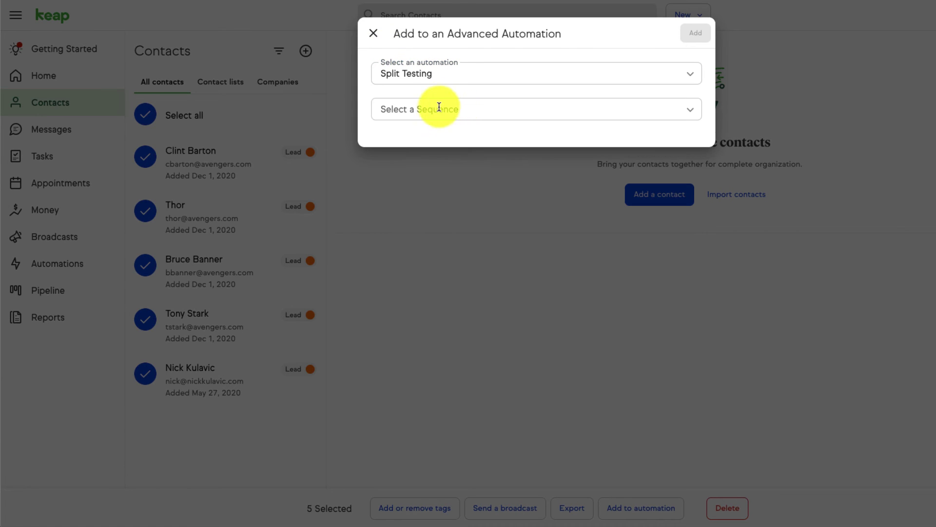
click(436, 110)
click(427, 153)
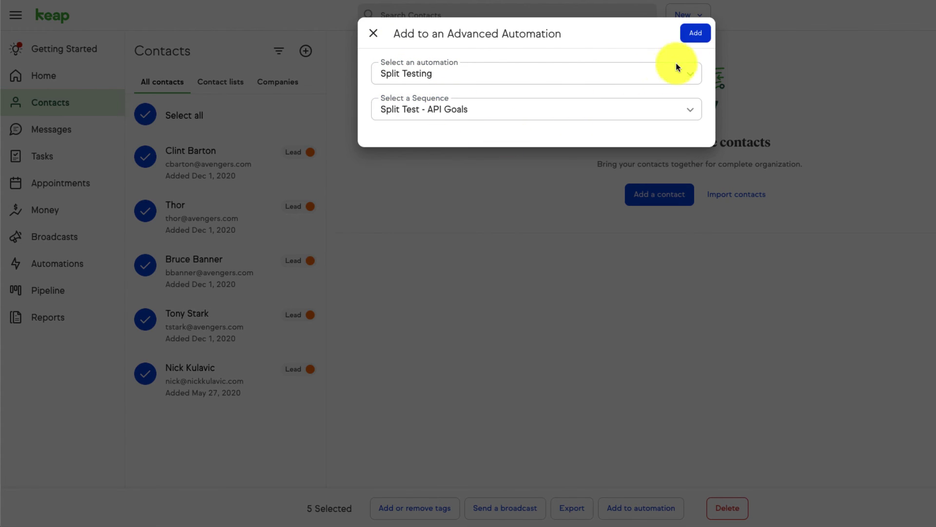
click(696, 40)
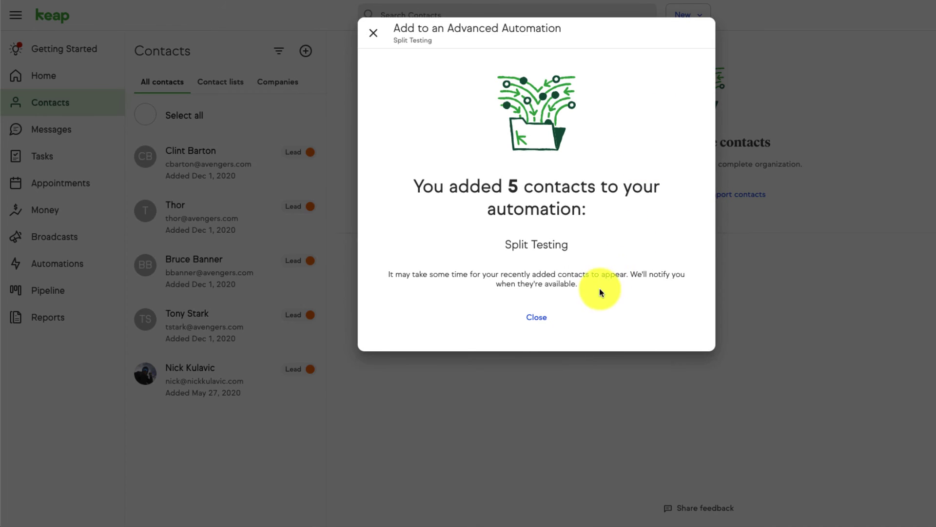
click(537, 318)
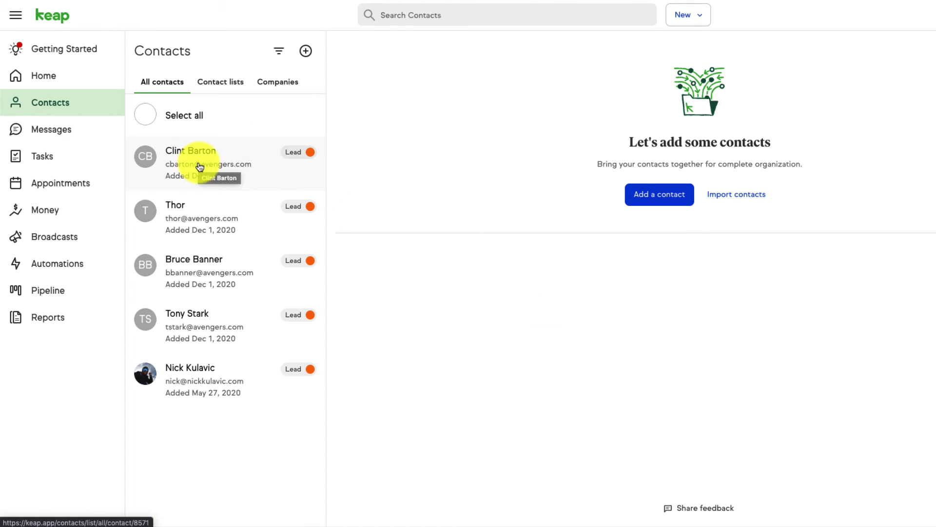
Step: Review the automation and tag activity on the records of the four contacts added Dec 1, 2020
click(202, 326)
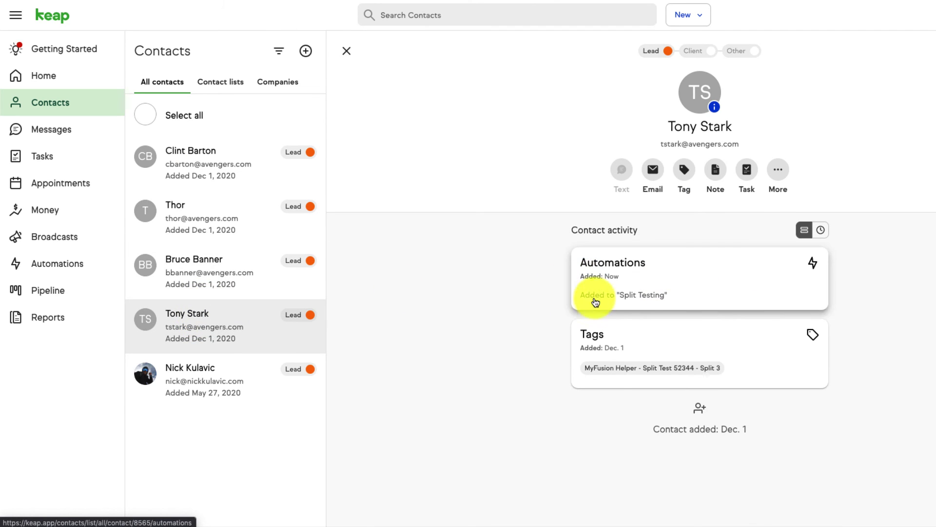
click(217, 273)
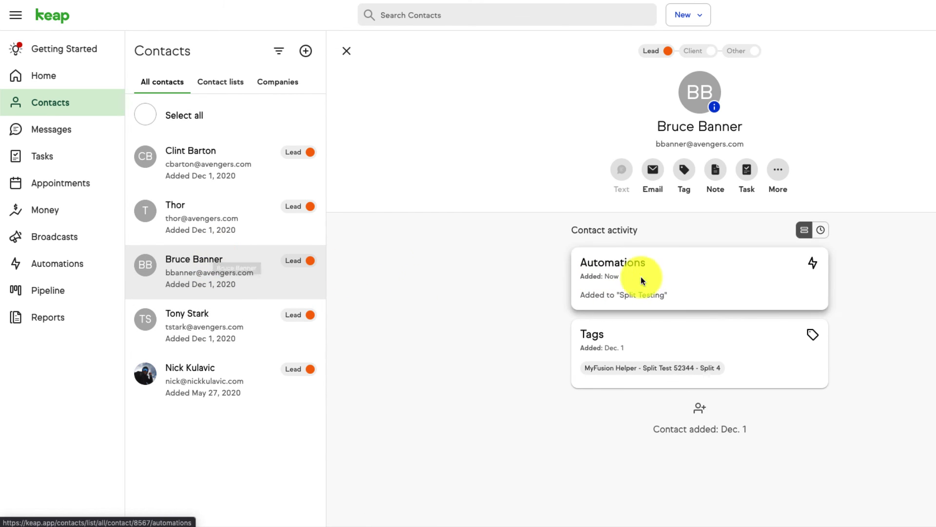
click(219, 233)
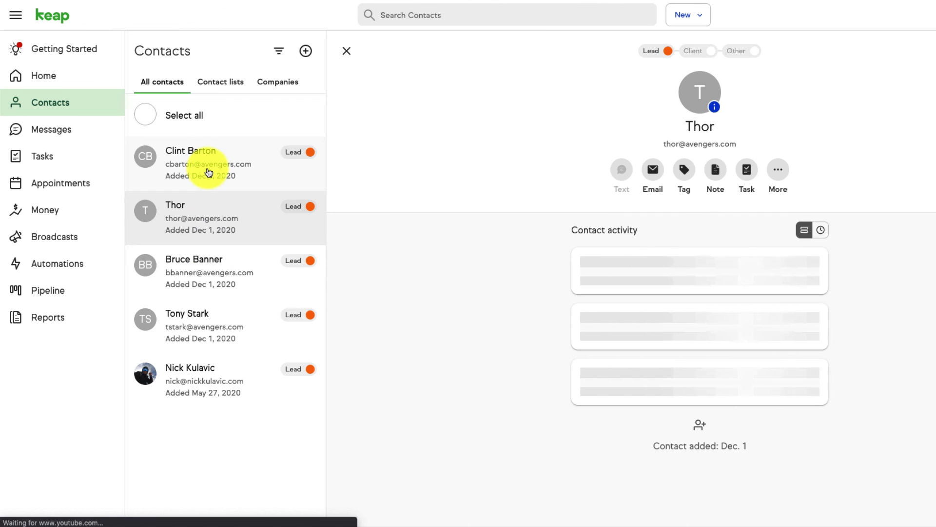
click(209, 174)
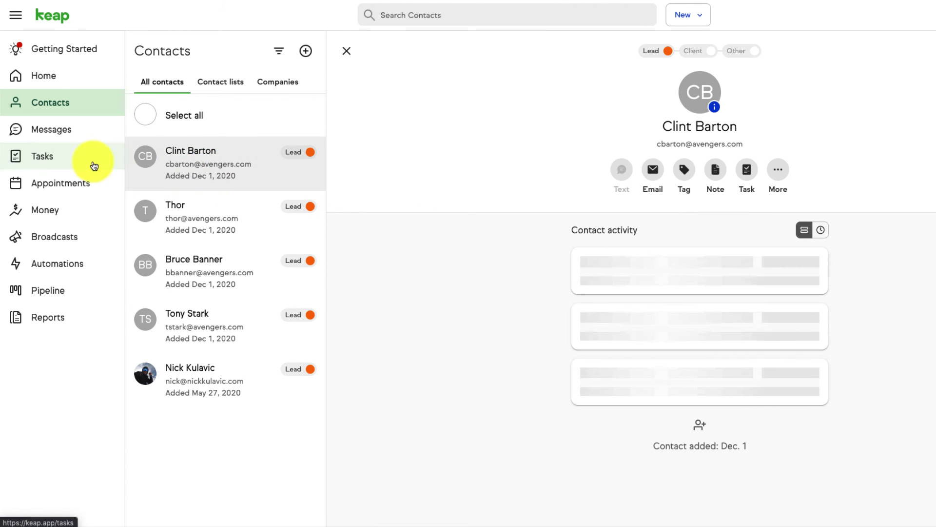
Step: Open the Split Testing automation's reporting and view the contacts who completed the API - MFH Split Group 1 goal
click(59, 274)
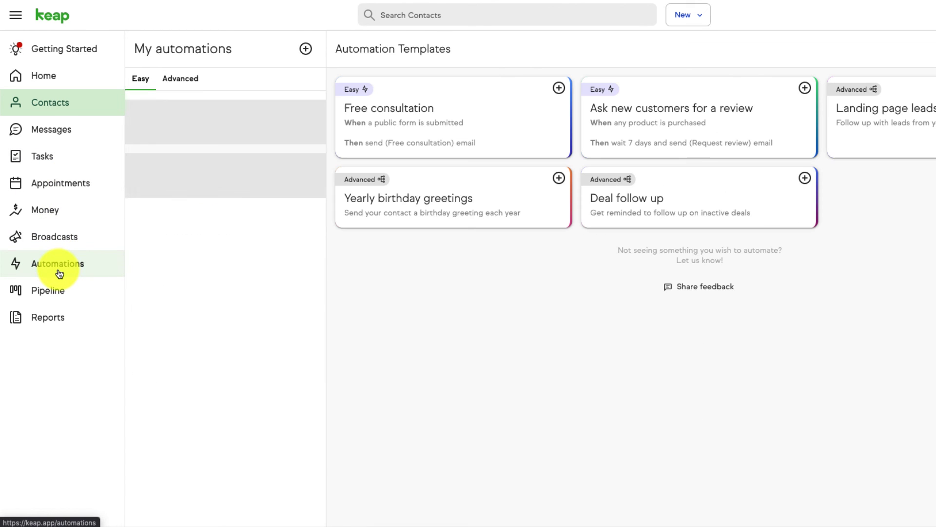
click(179, 147)
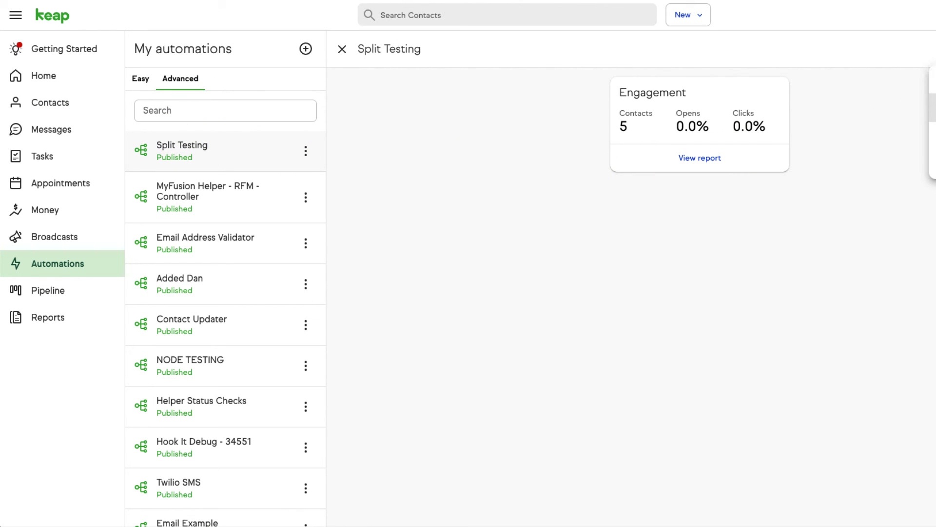
click(812, 147)
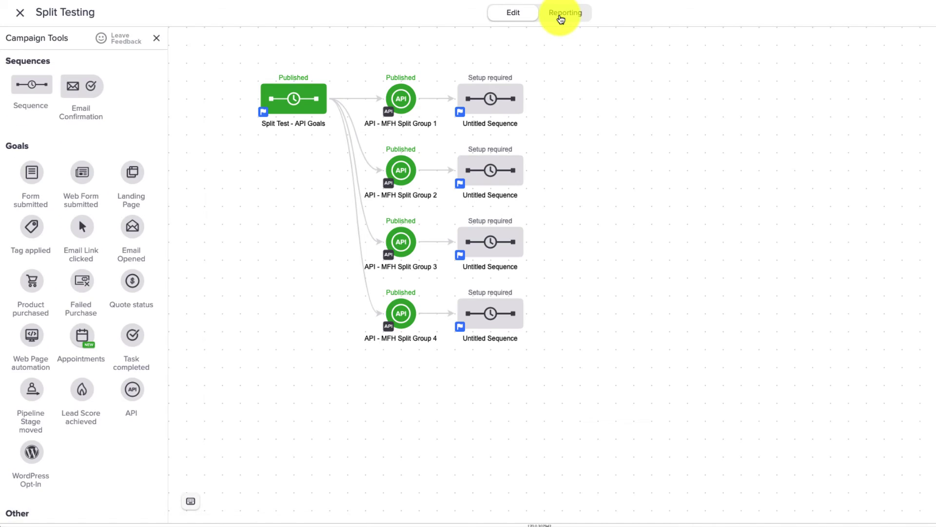
click(562, 14)
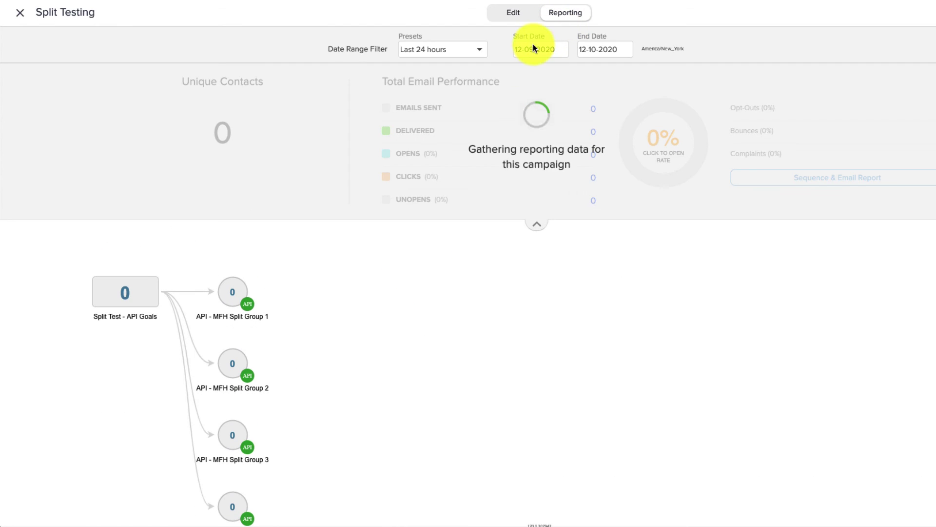
click(537, 226)
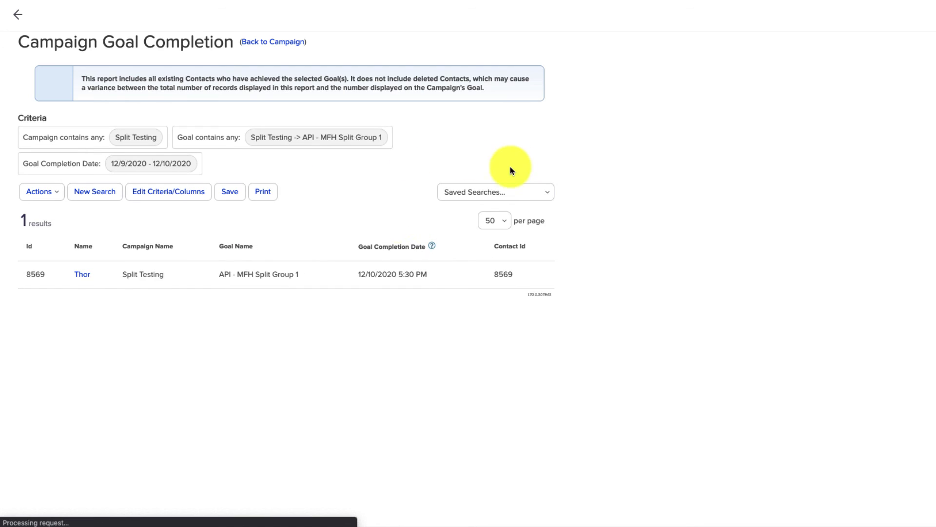
Step: Return to the campaign report, examine the contacts who completed the API - MFH Split Group 3 goal, and go back to the report
click(250, 44)
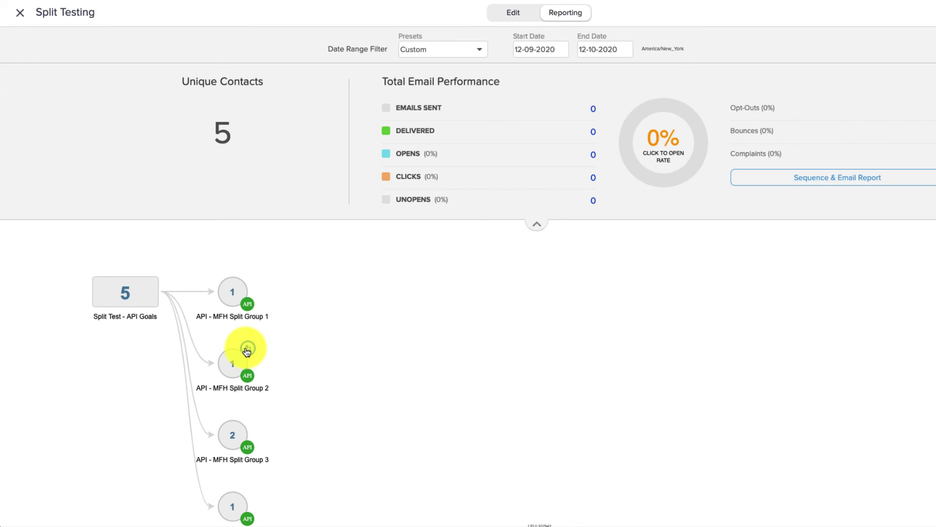
click(536, 225)
mouse_move(251, 198)
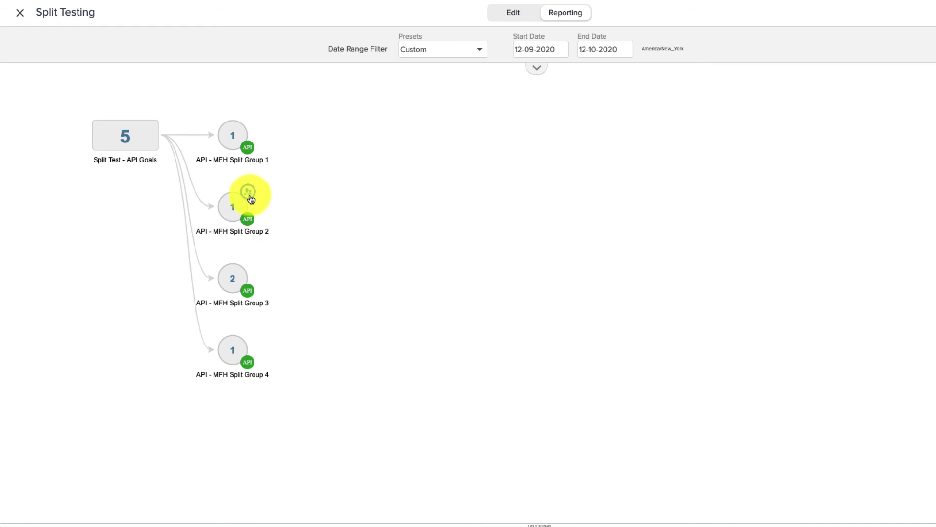
click(248, 264)
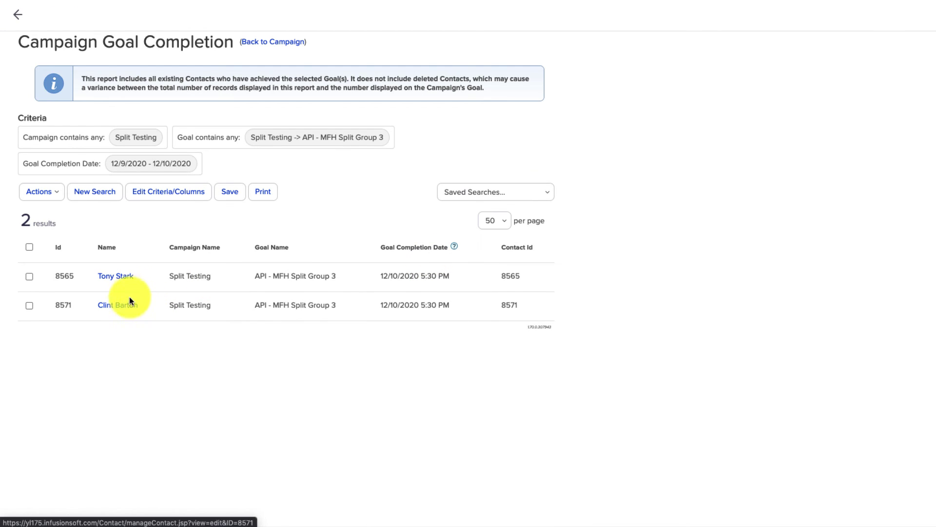
click(281, 41)
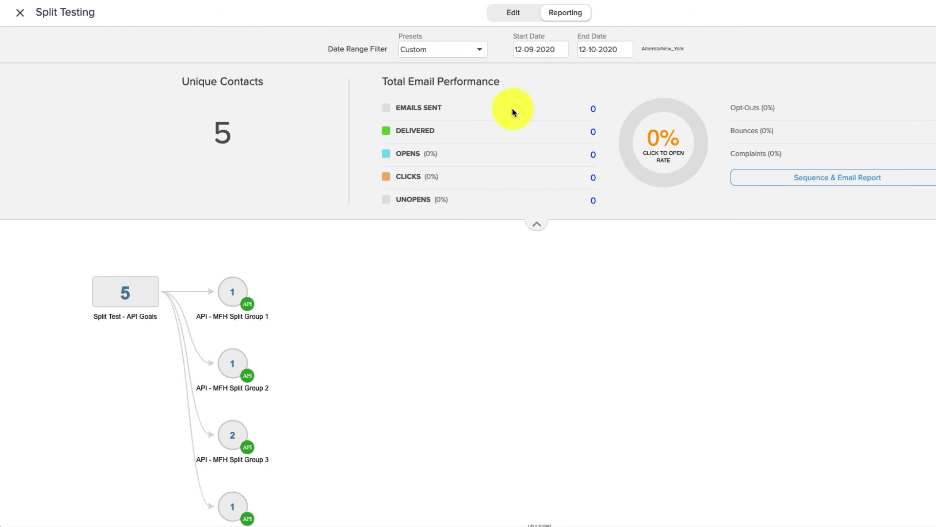
click(538, 225)
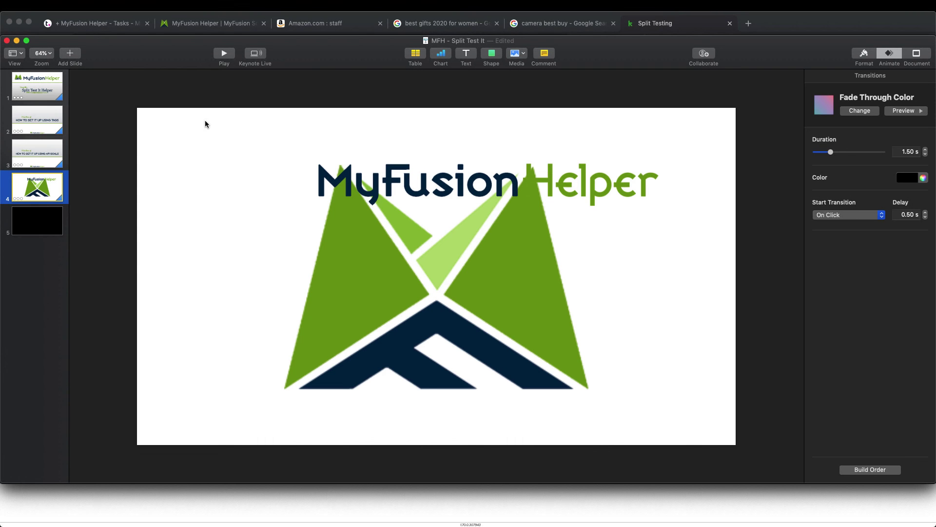
click(647, 5)
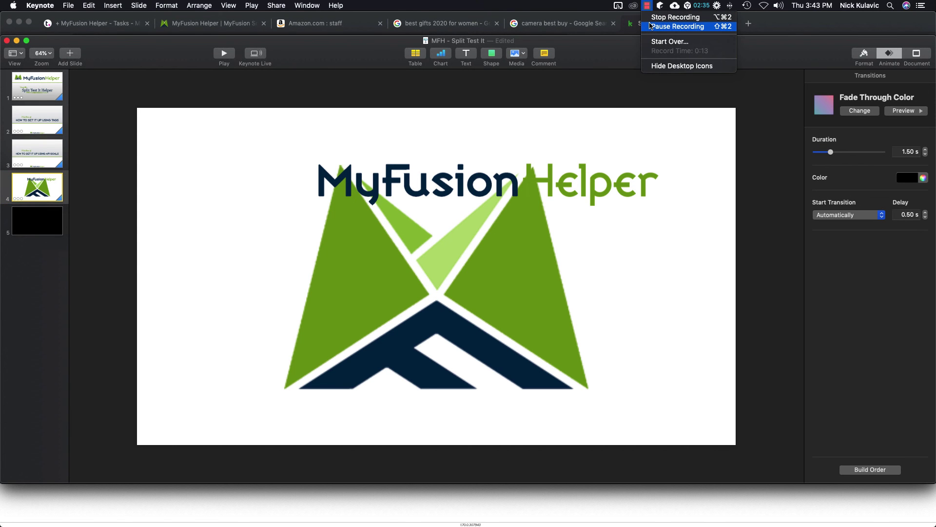